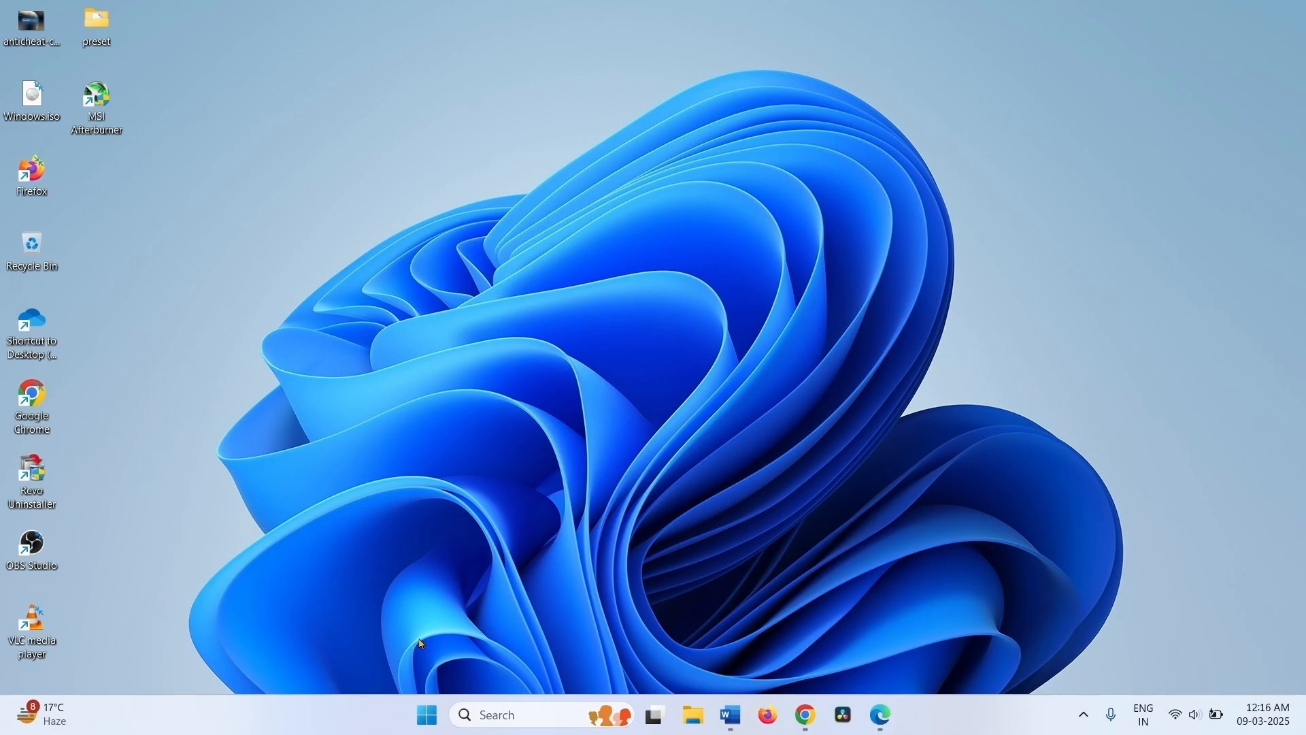
View the MSI Afterburner download page in Chrome, and launch the installed MSI Afterburner from the desktop with permission to make changes.
key("alt+Tab")
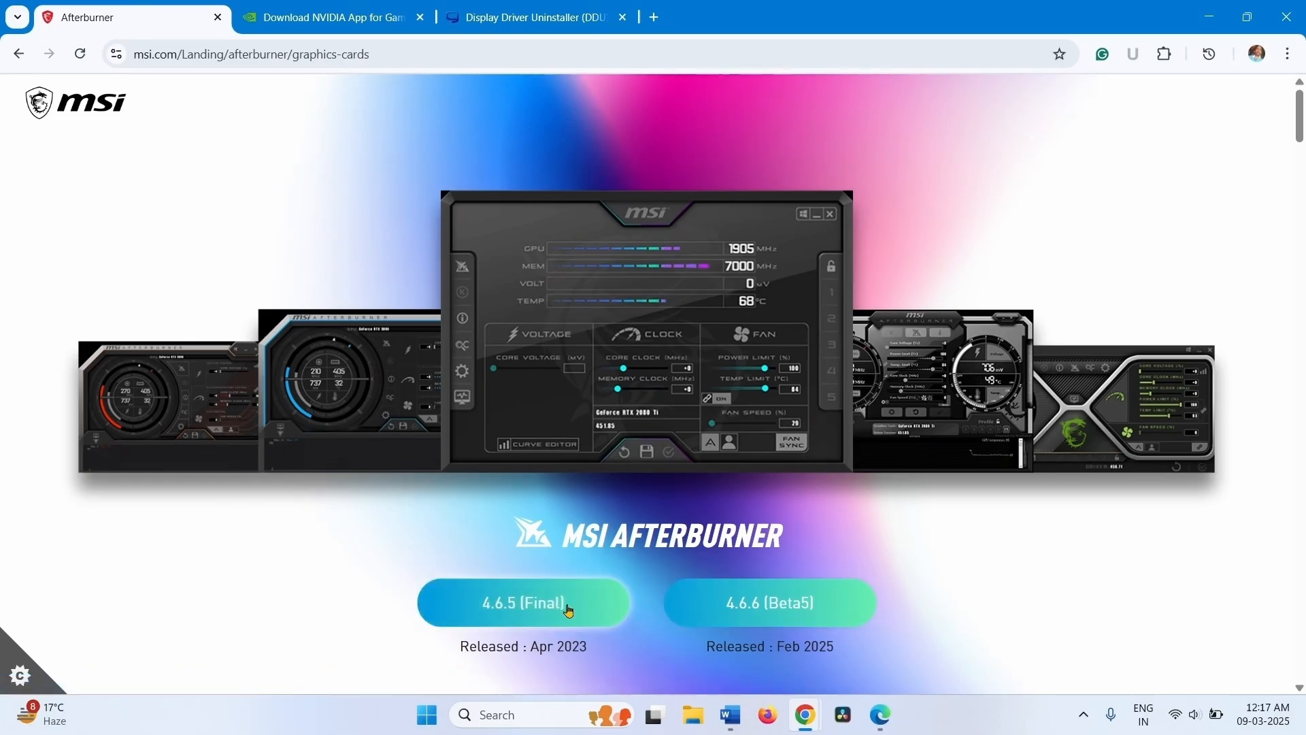
left_click(1195, 26)
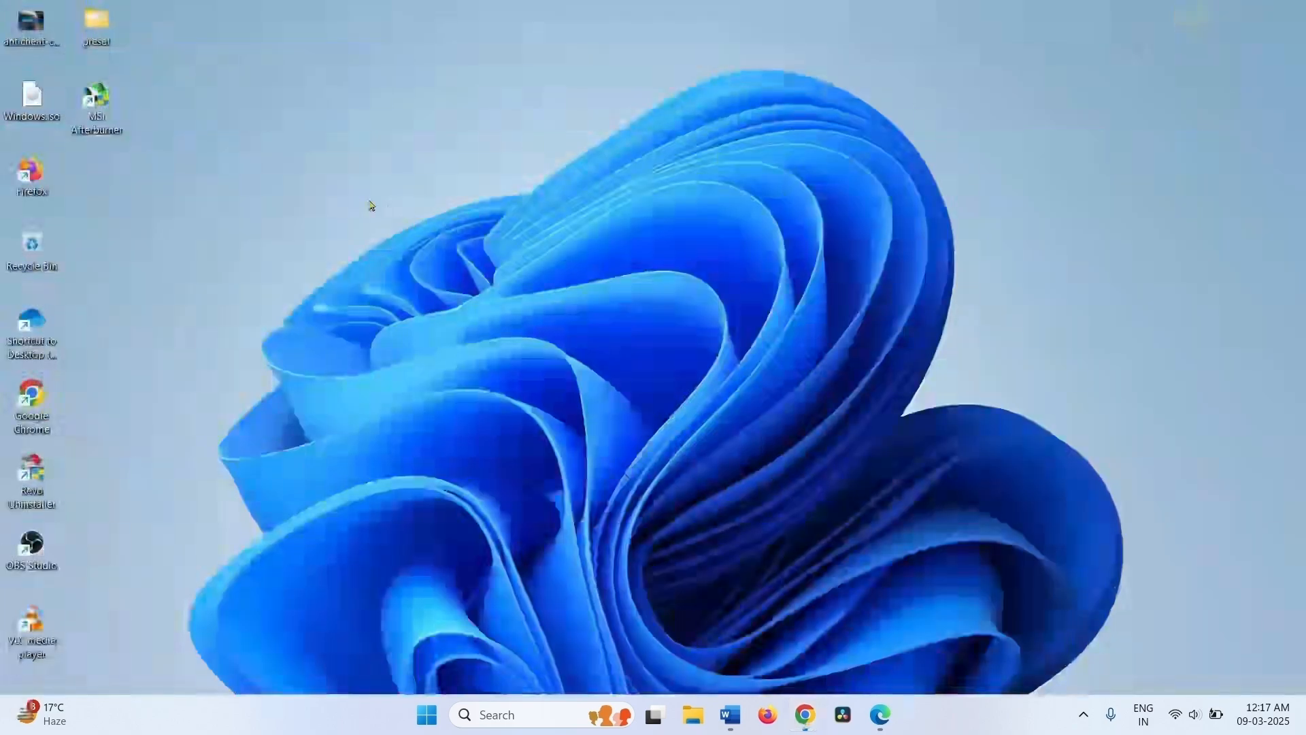
right_click(94, 101)
left_click(133, 167)
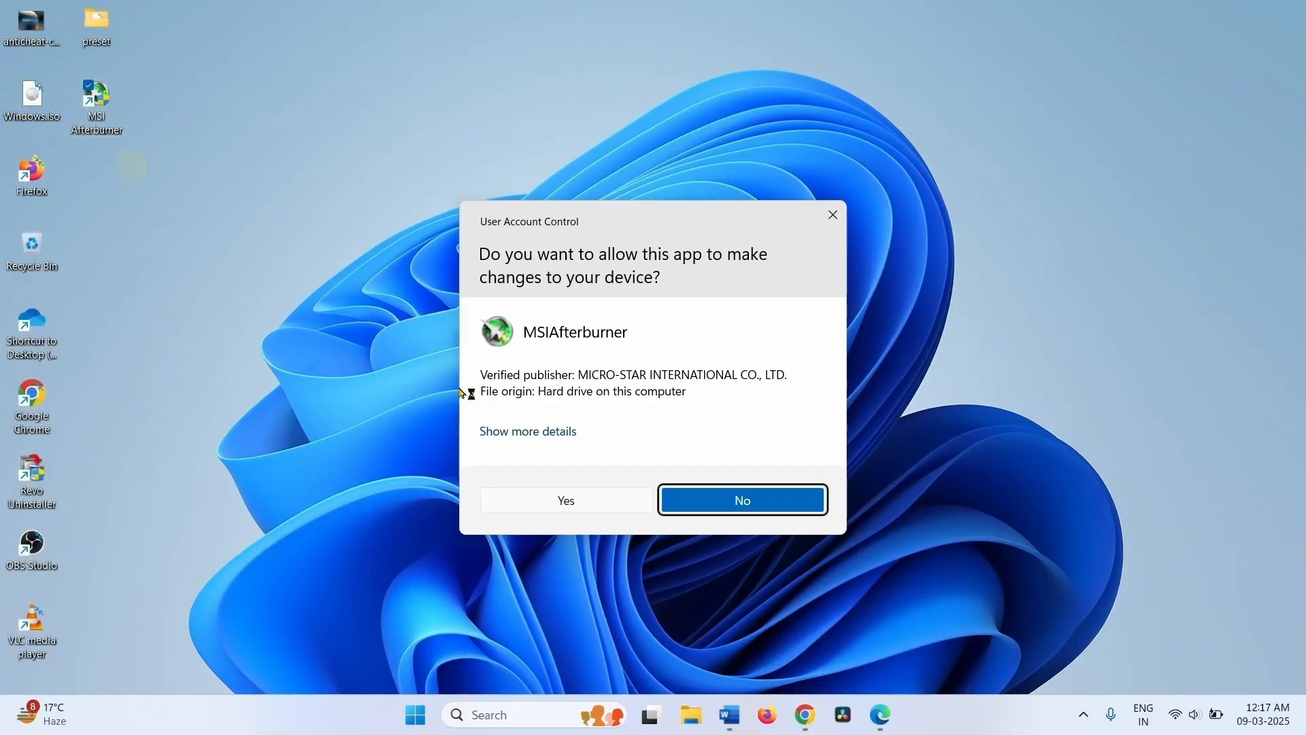
left_click(566, 503)
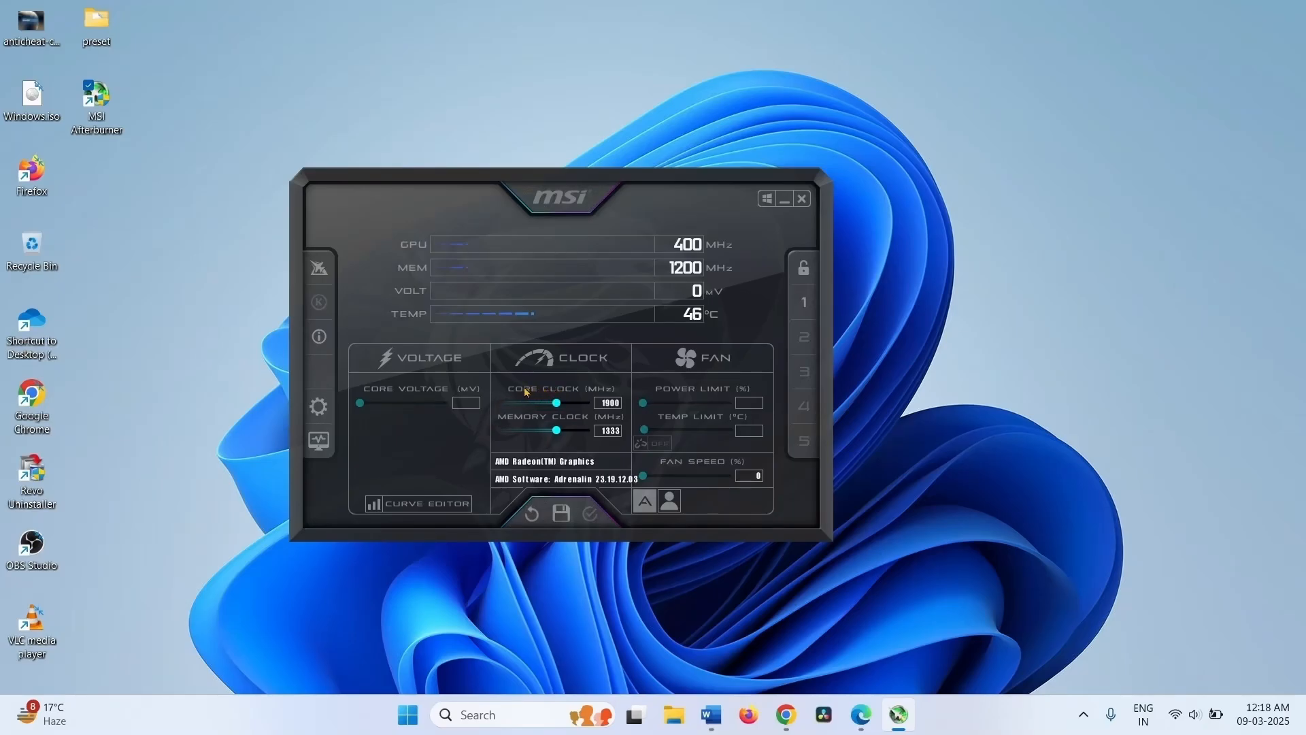
Lower the core clock to 950 MHz, start a profile save, and raise the clock slightly before closing MSI Afterburner.
left_click_drag(556, 405, 502, 406)
left_click(562, 514)
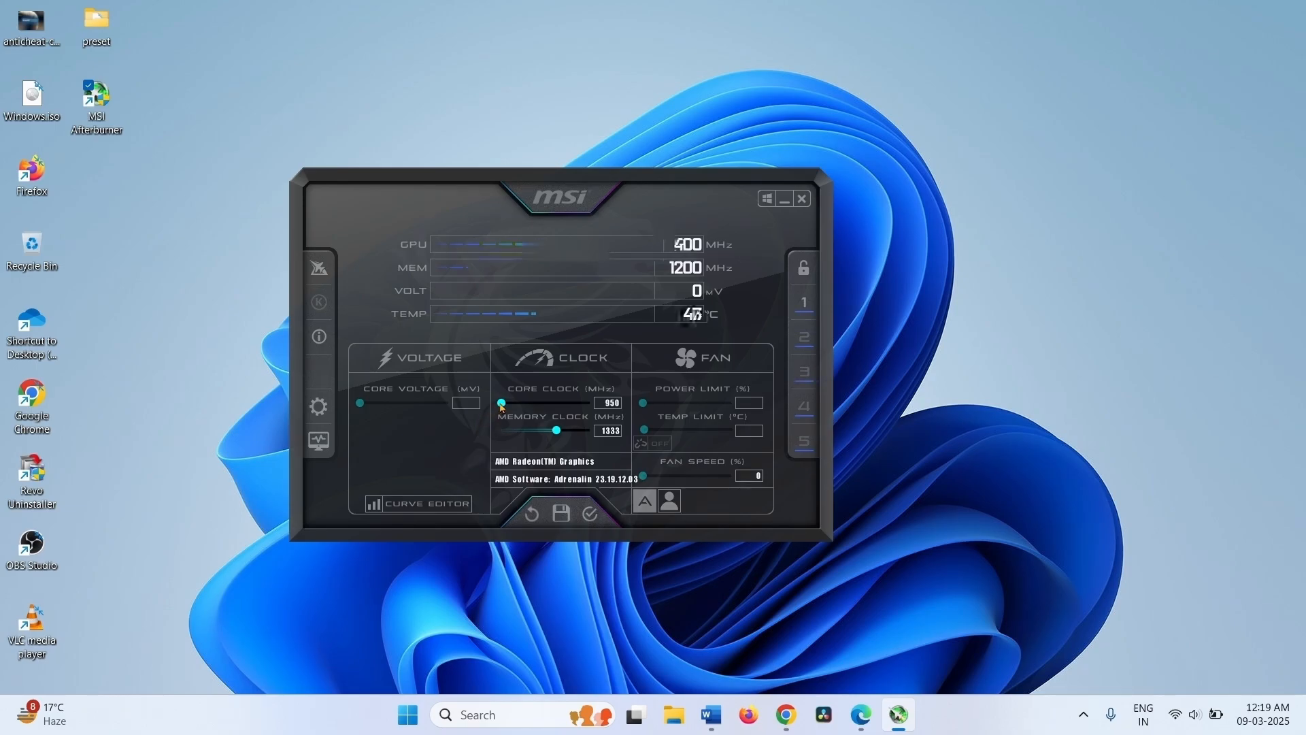
left_click_drag(501, 403, 519, 403)
left_click(801, 199)
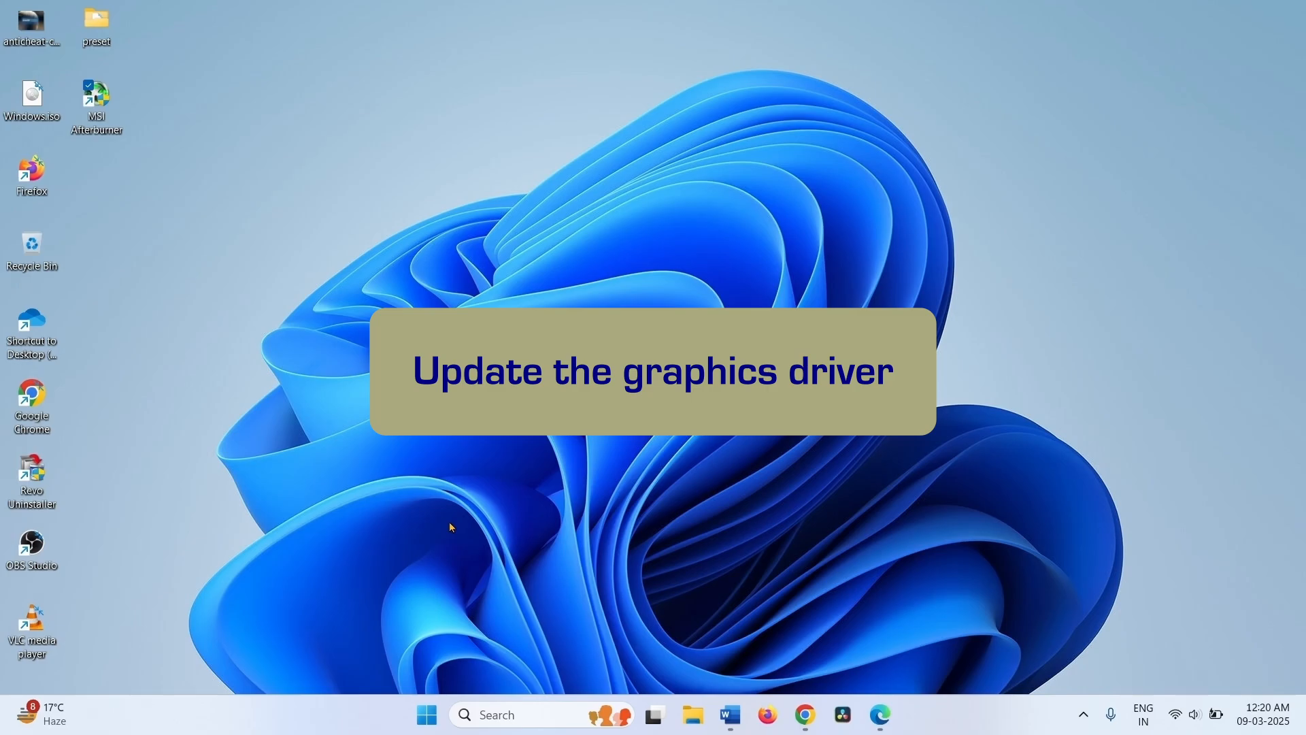
Open Device Manager in a maximized window and expand the Display adapters category.
right_click(427, 714)
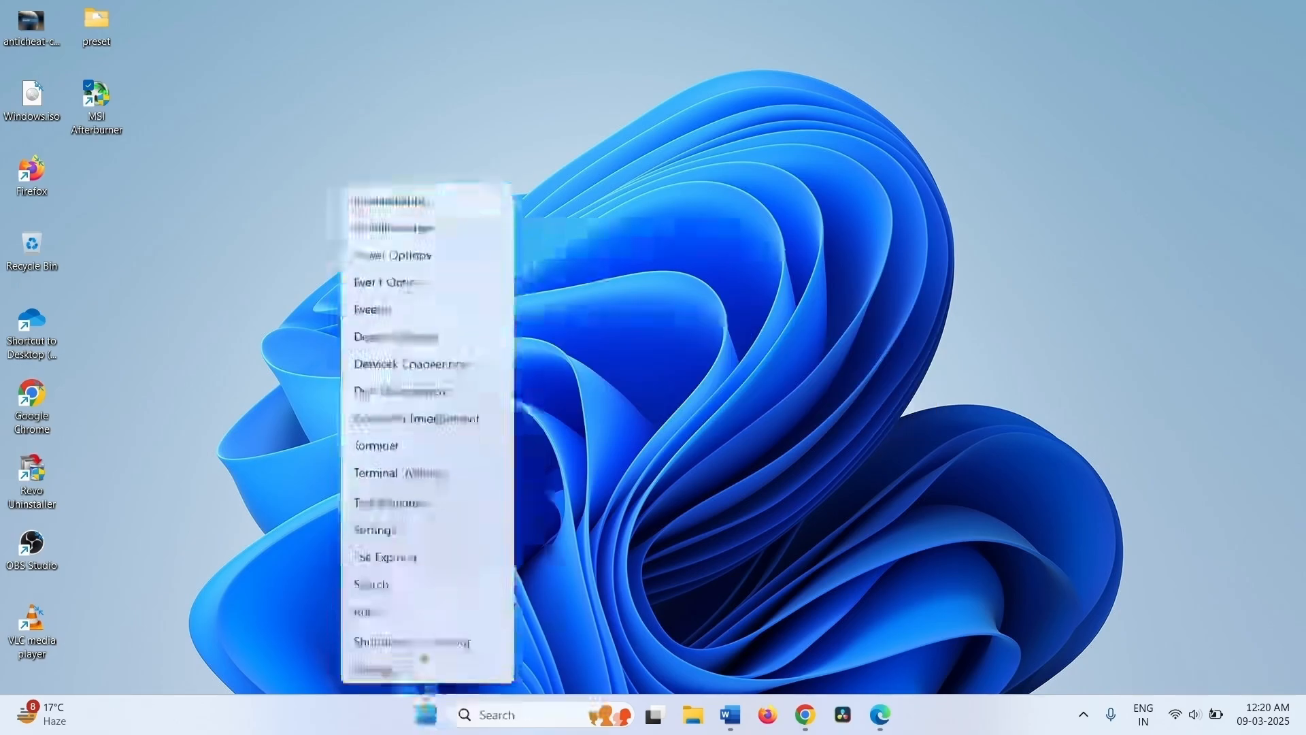
left_click(398, 338)
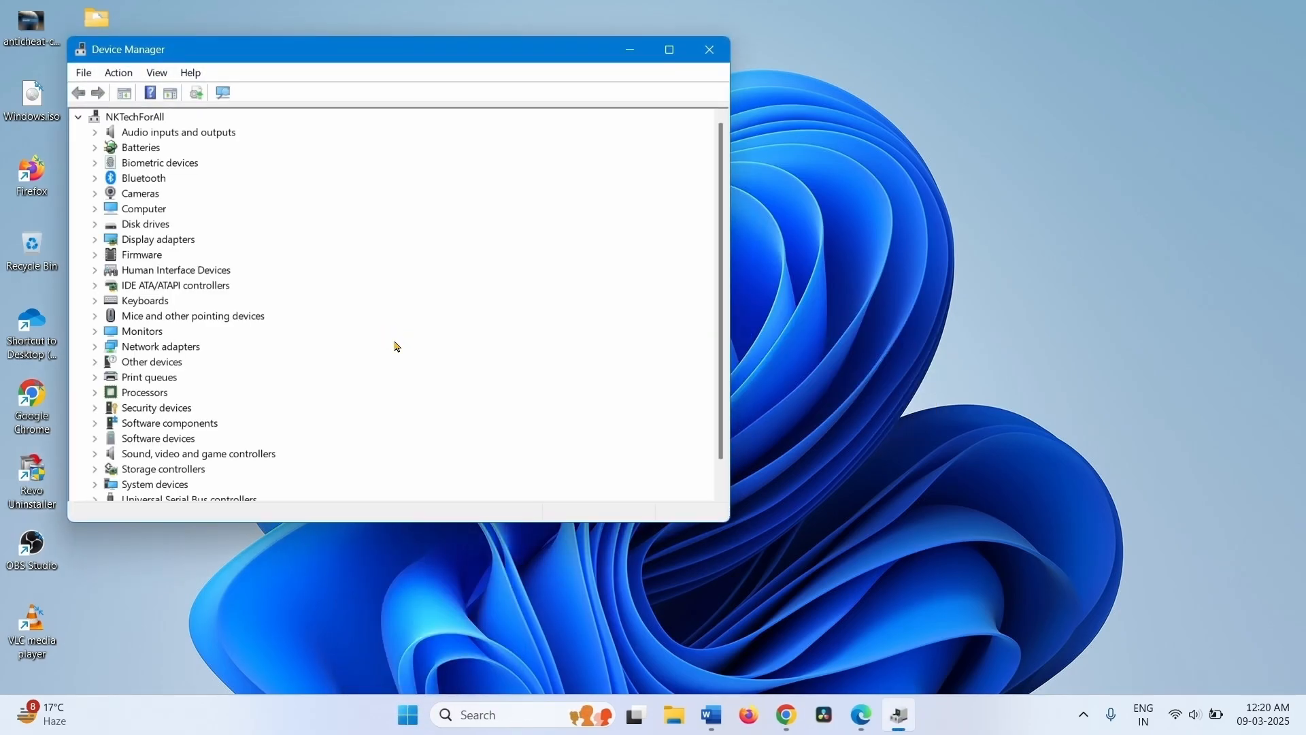
left_click(671, 50)
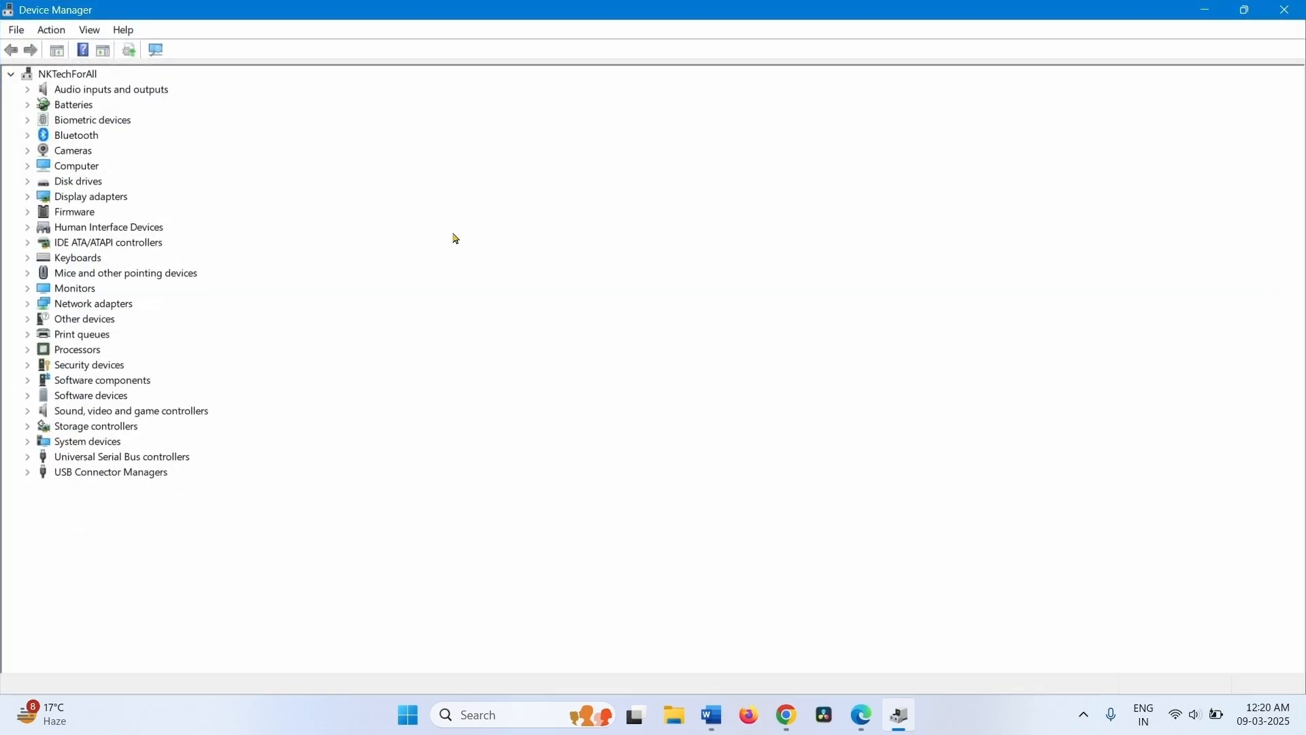
left_click(27, 197)
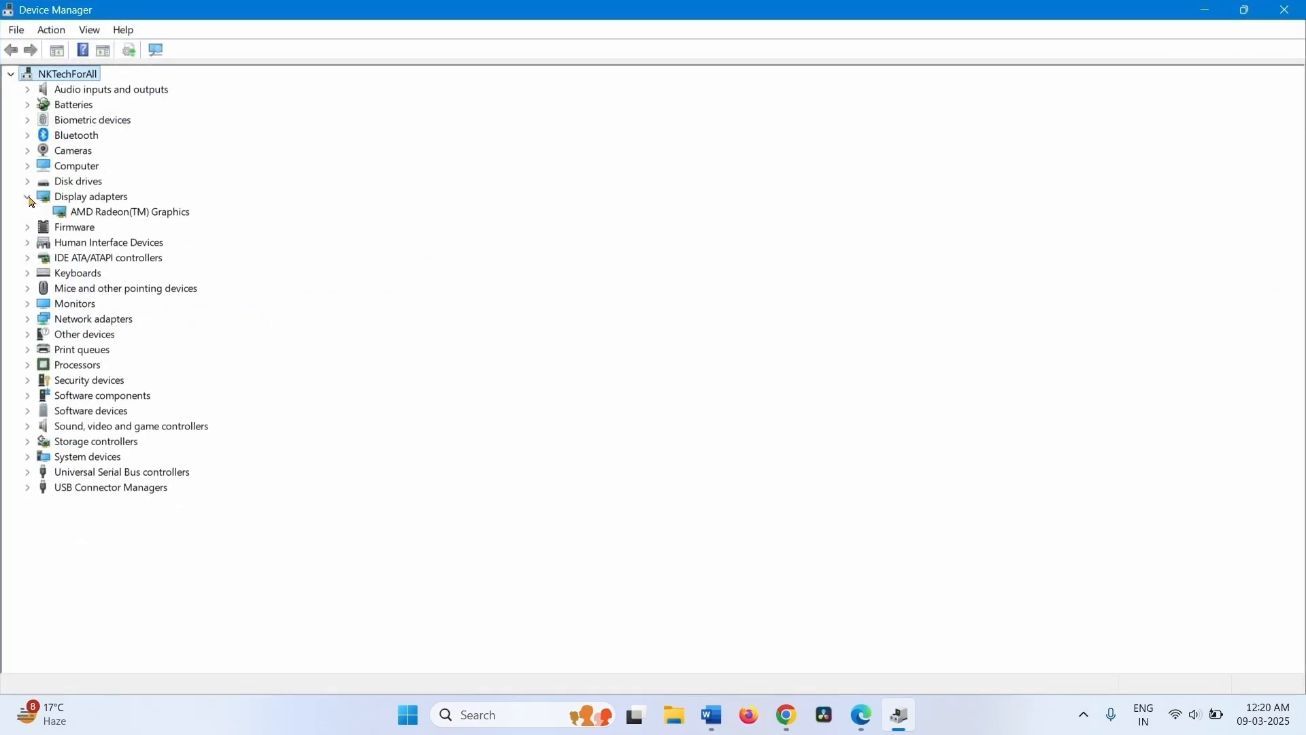
Search automatically for an updated AMD Radeon(TM) Graphics driver, and close the update wizard and Device Manager.
right_click(128, 213)
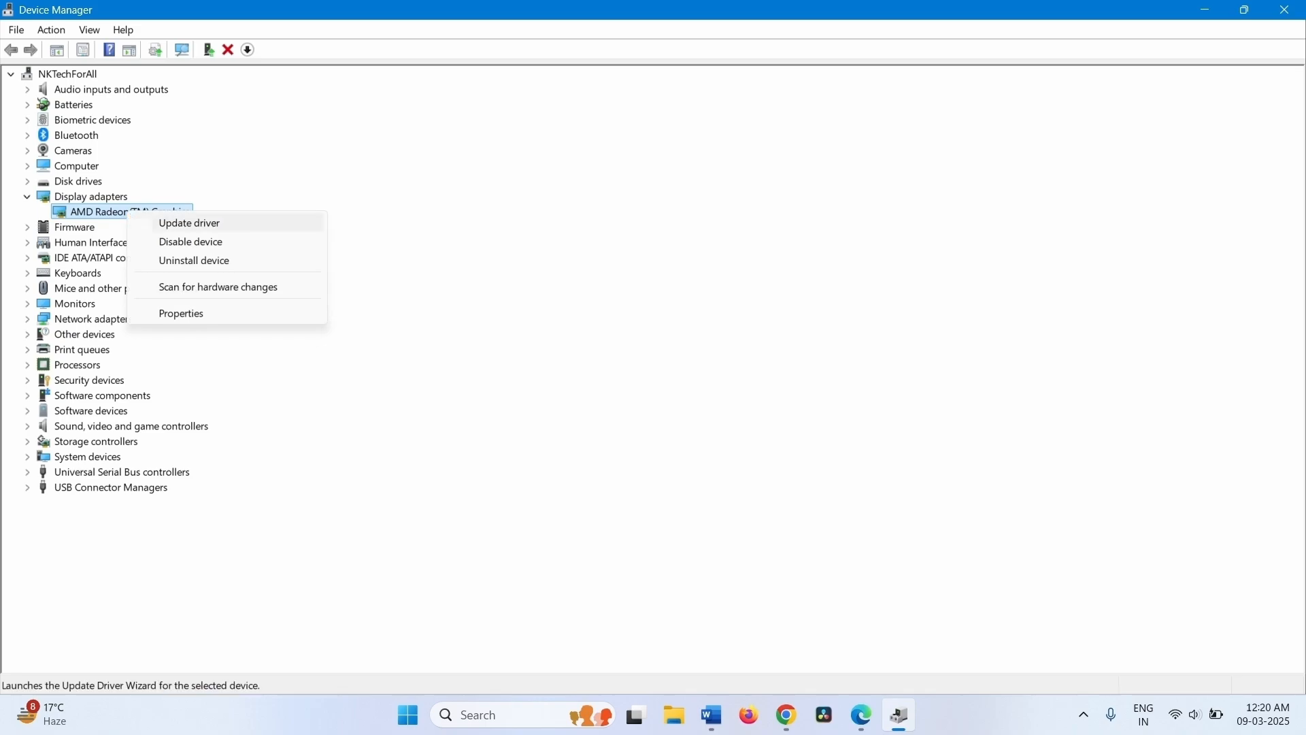
left_click(161, 223)
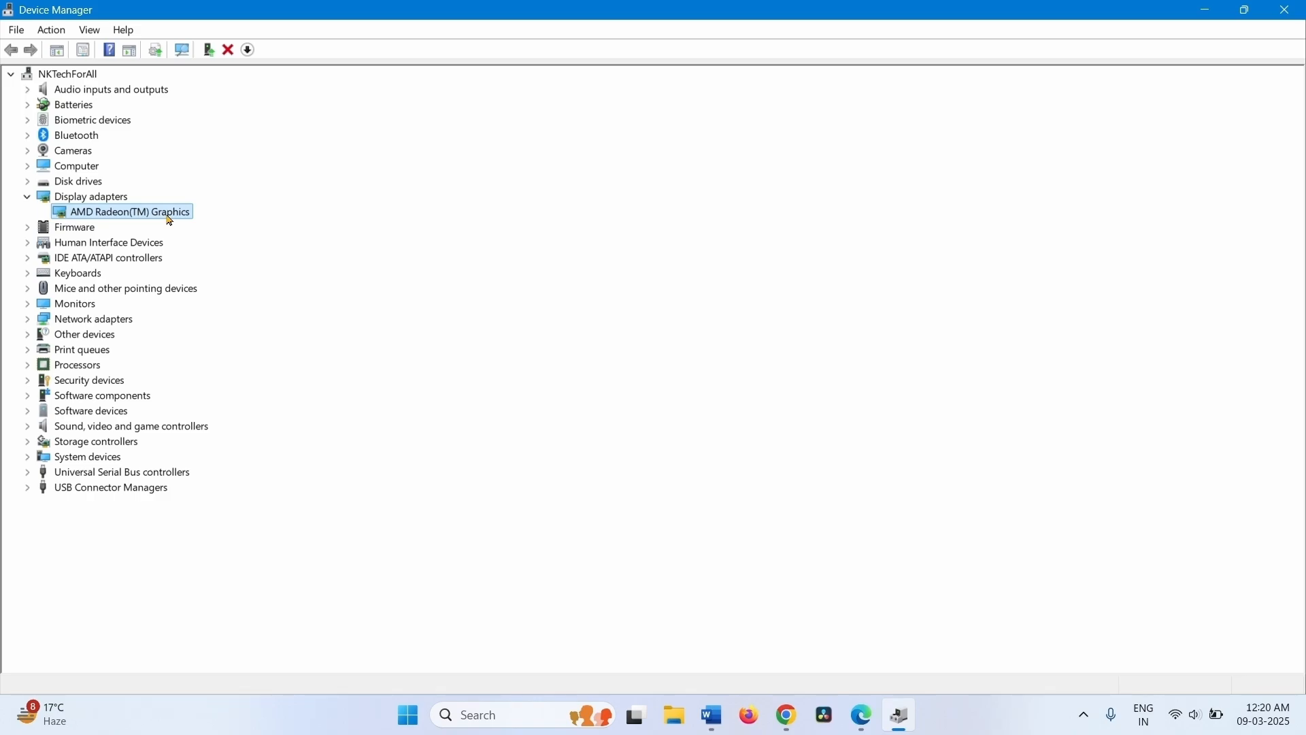
right_click(170, 219)
left_click(192, 230)
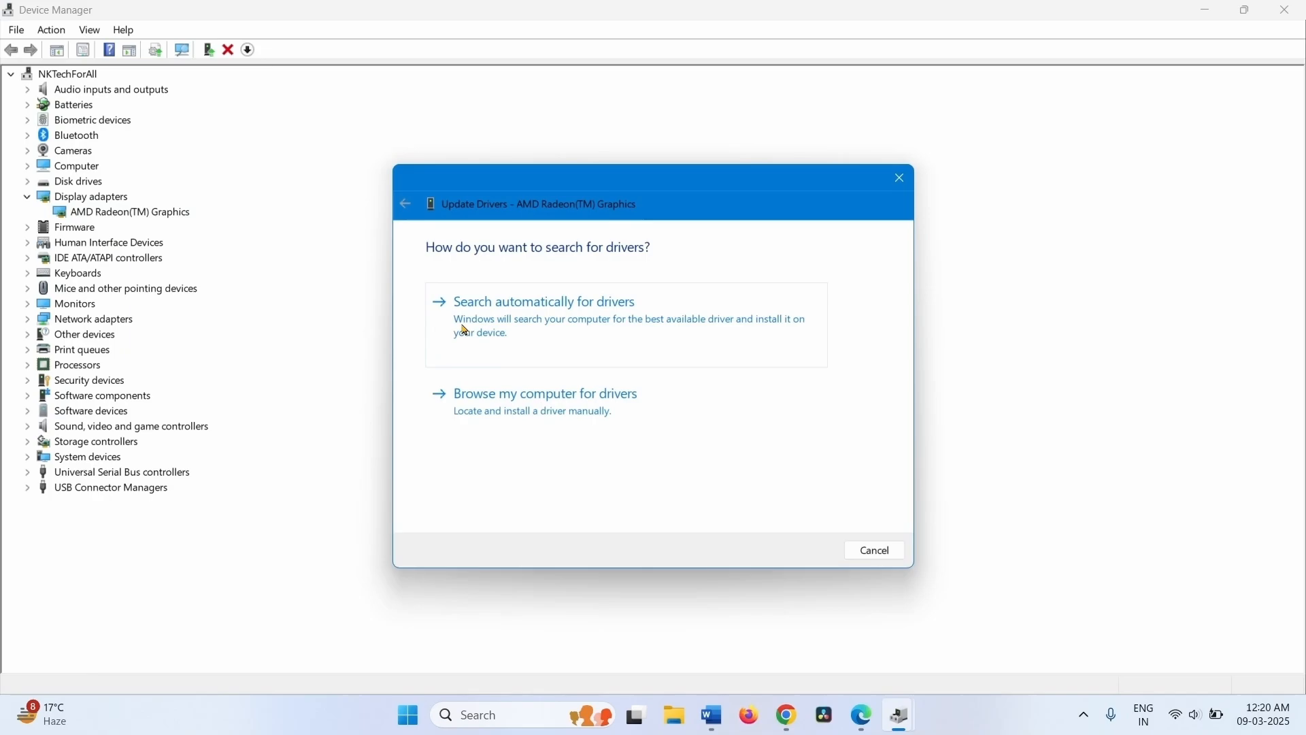
left_click(502, 318)
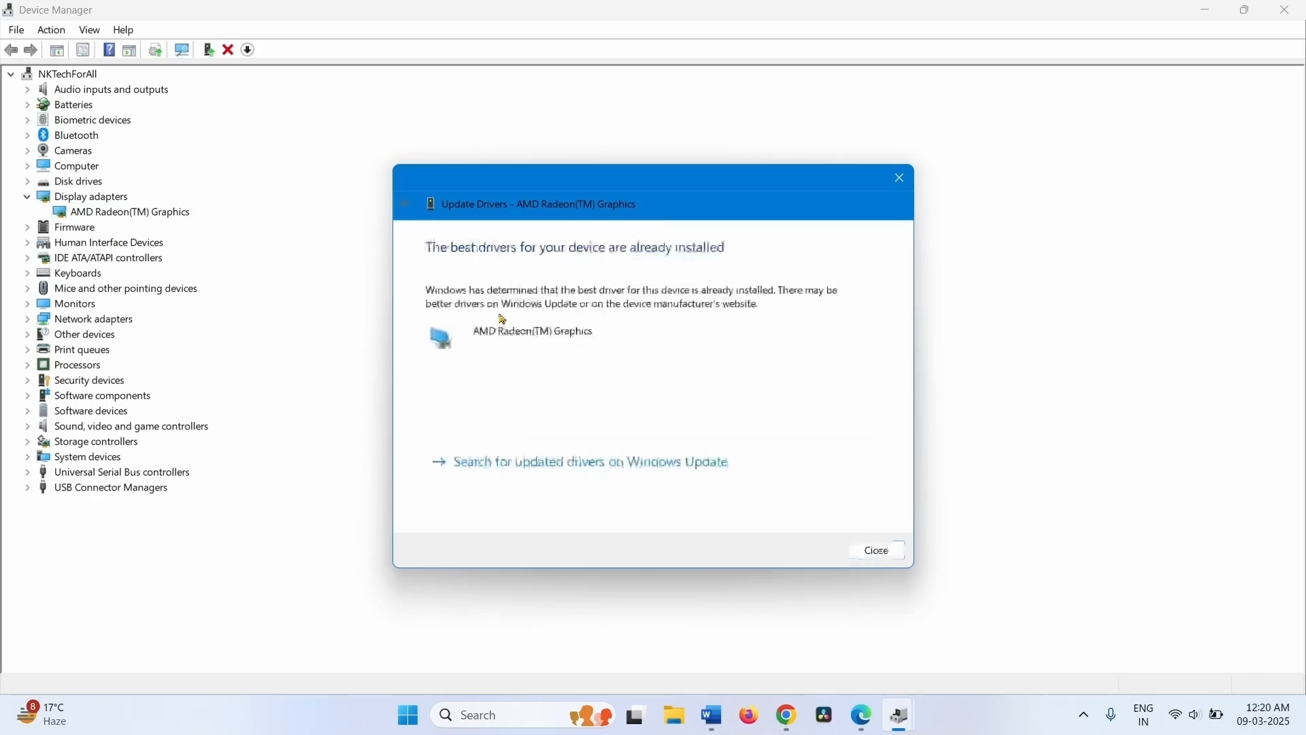
left_click(868, 557)
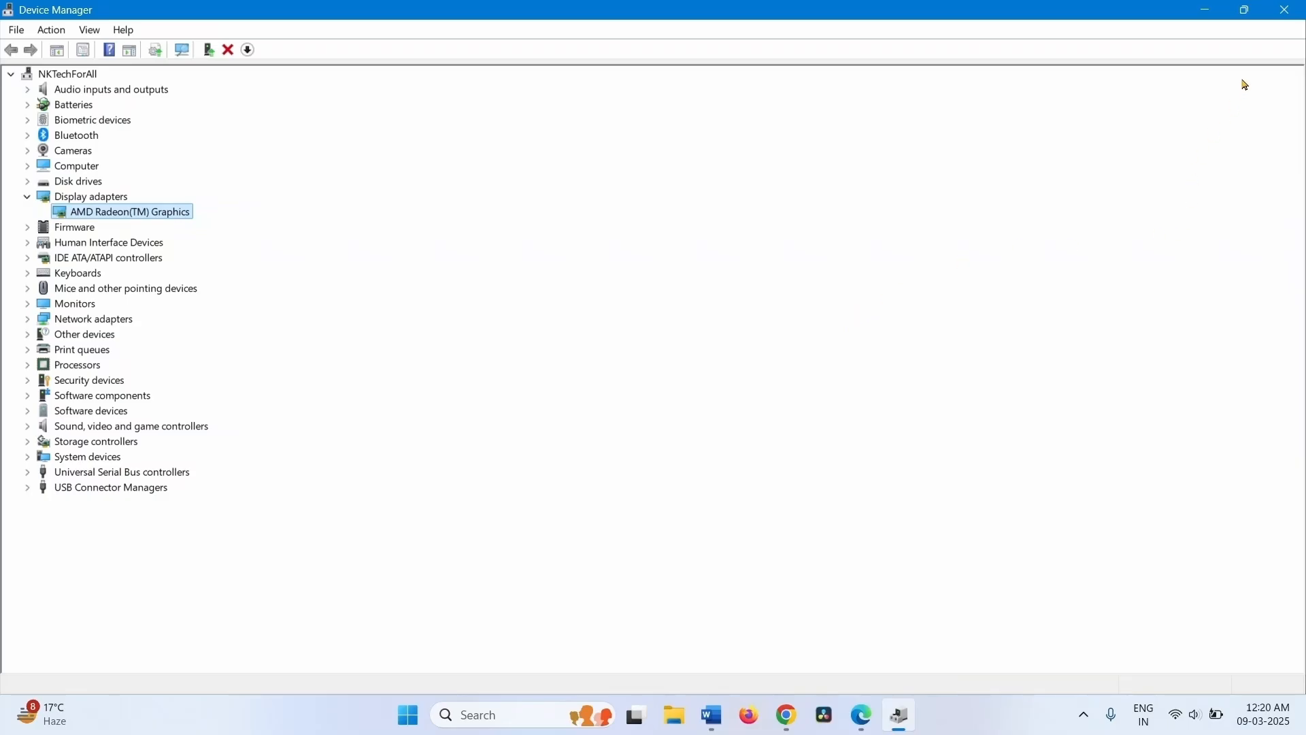
left_click(1286, 9)
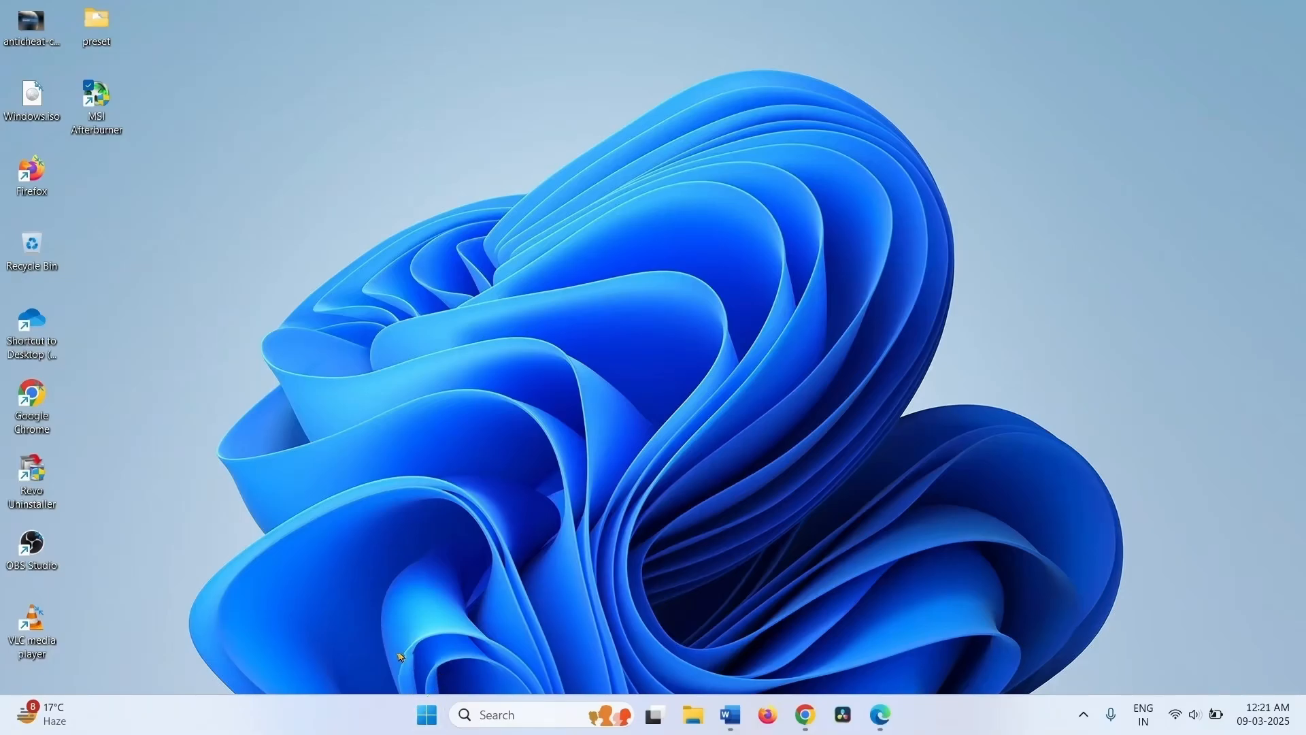
Reopen Device Manager in a maximized window and expand the Display adapters category again.
right_click(429, 715)
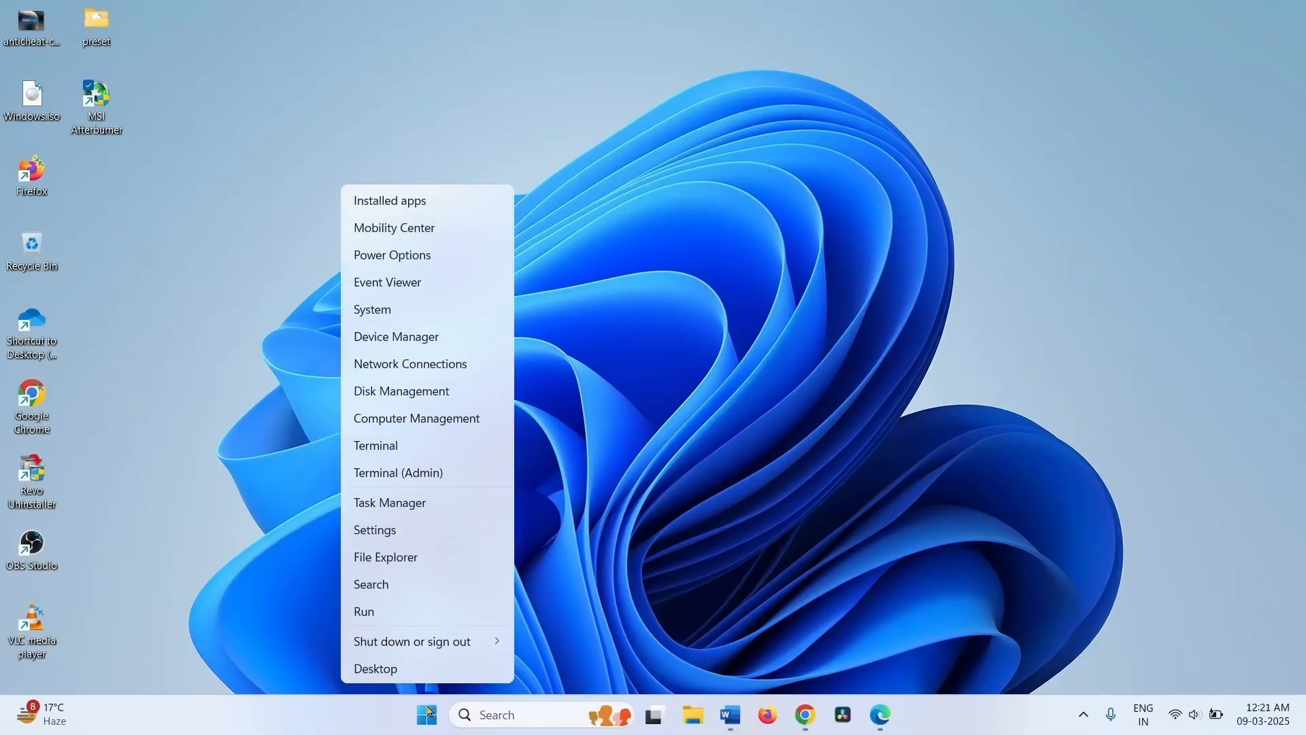
left_click(401, 338)
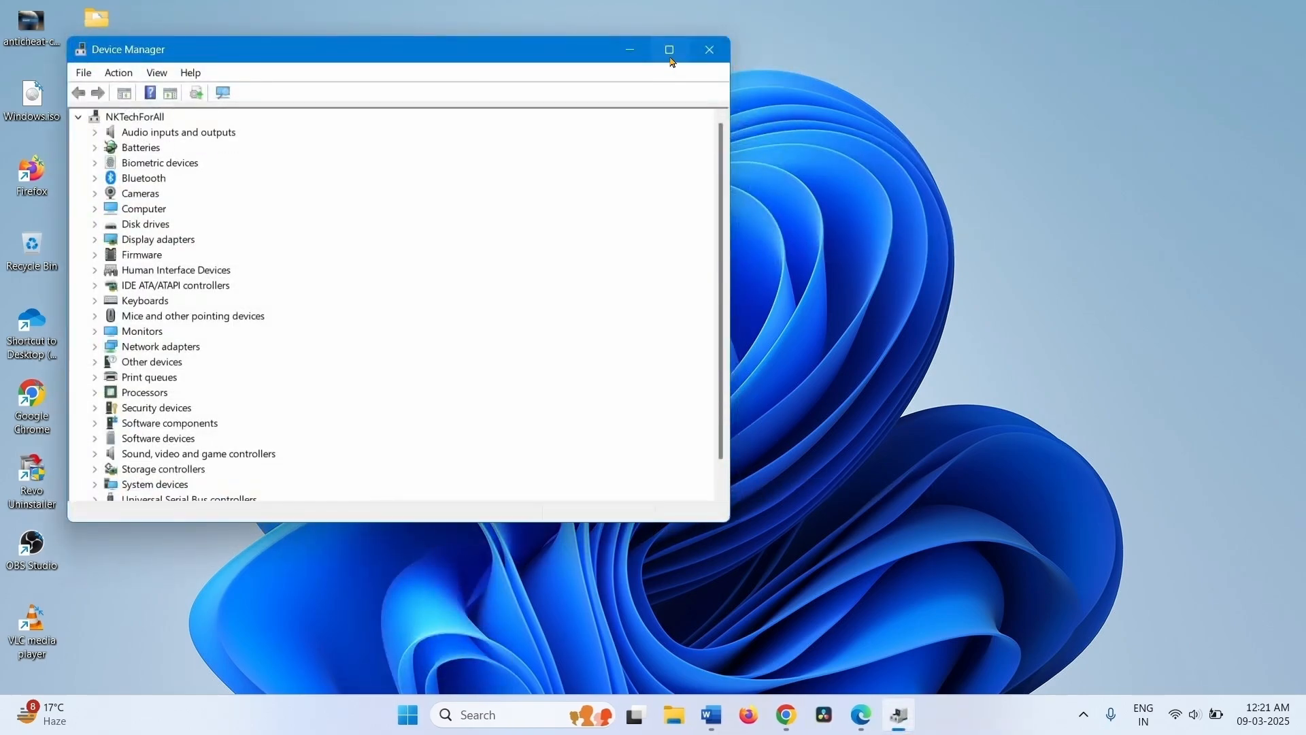
left_click(670, 49)
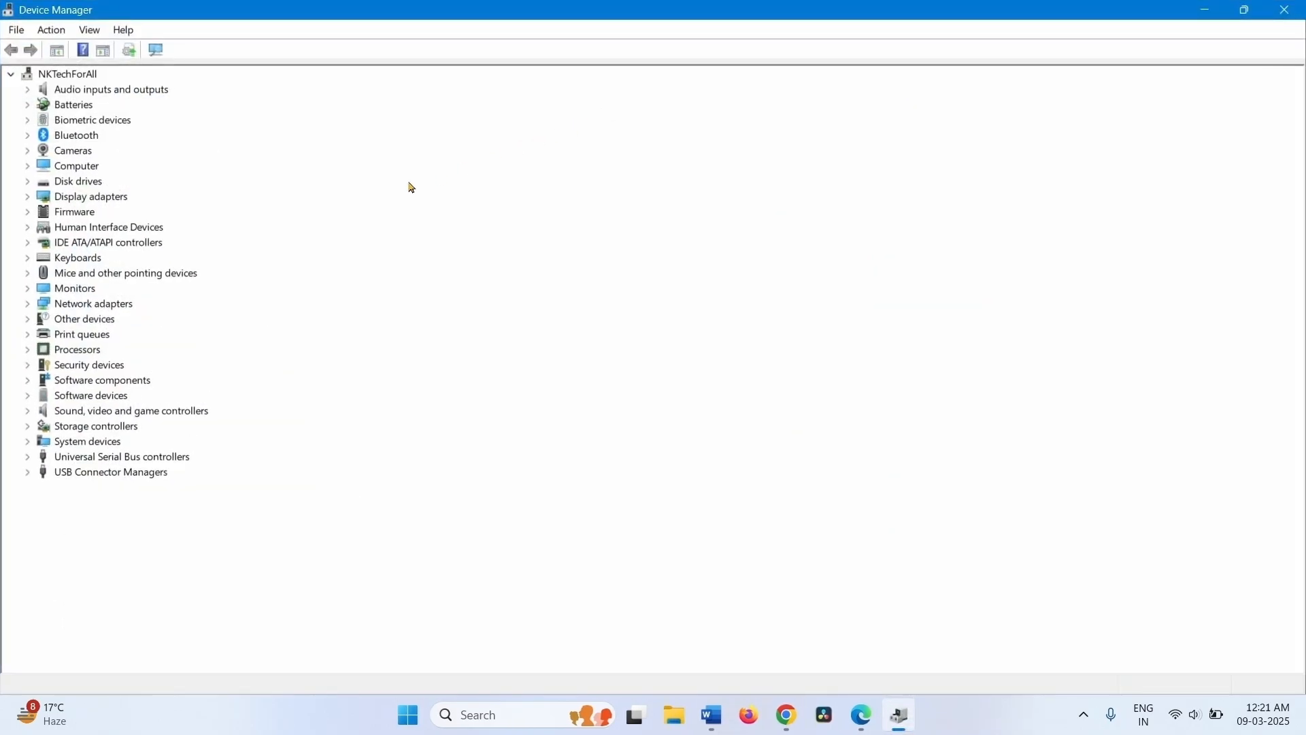
left_click(28, 198)
View the list of drivers available on the computer for AMD Radeon(TM) Graphics, and close the update wizard without installing one.
right_click(154, 212)
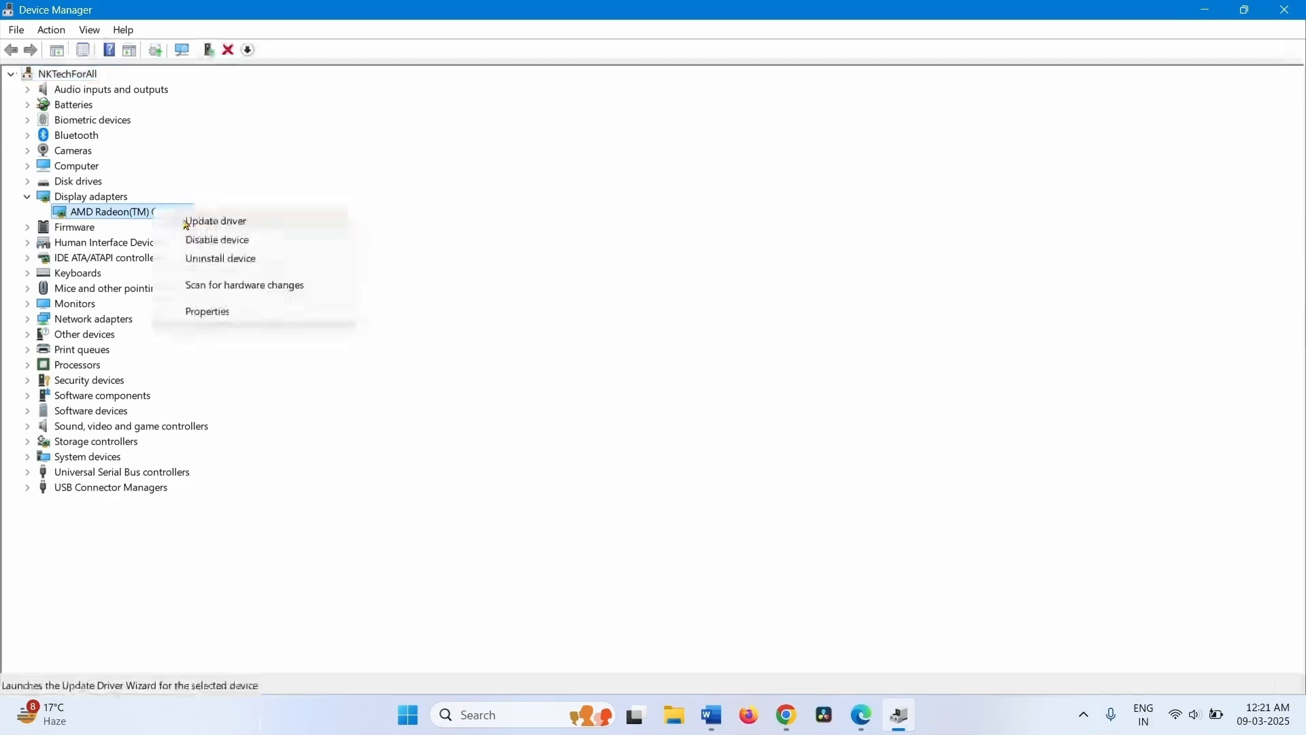
left_click(187, 223)
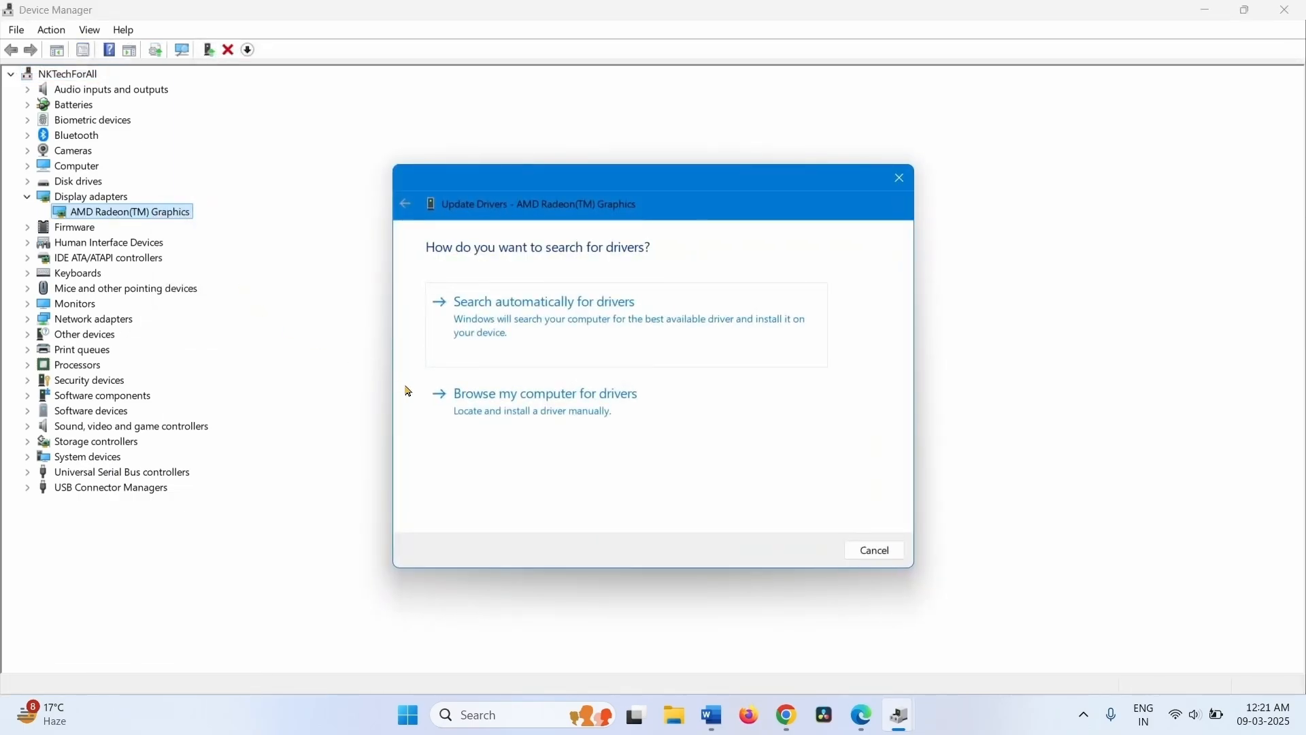
left_click(534, 409)
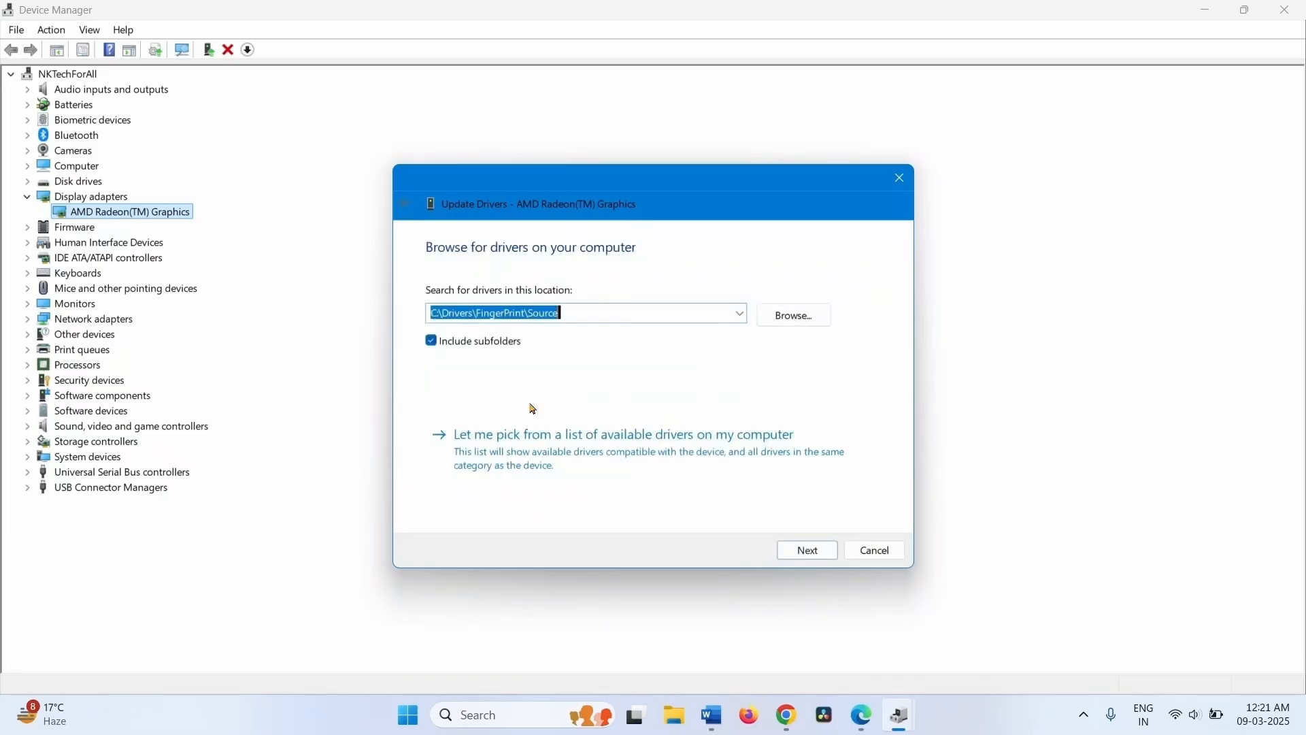
left_click(551, 457)
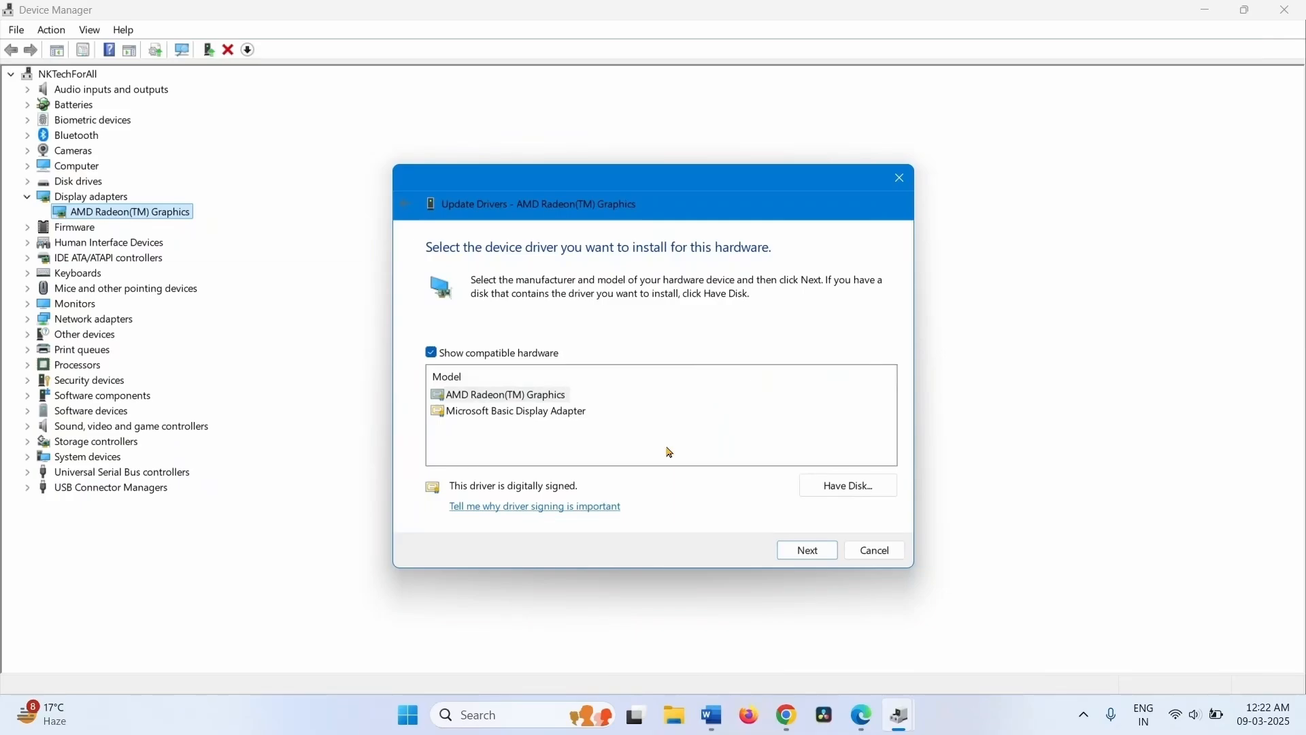
left_click(902, 181)
Open Device Manager once more from the desktop.
right_click(427, 714)
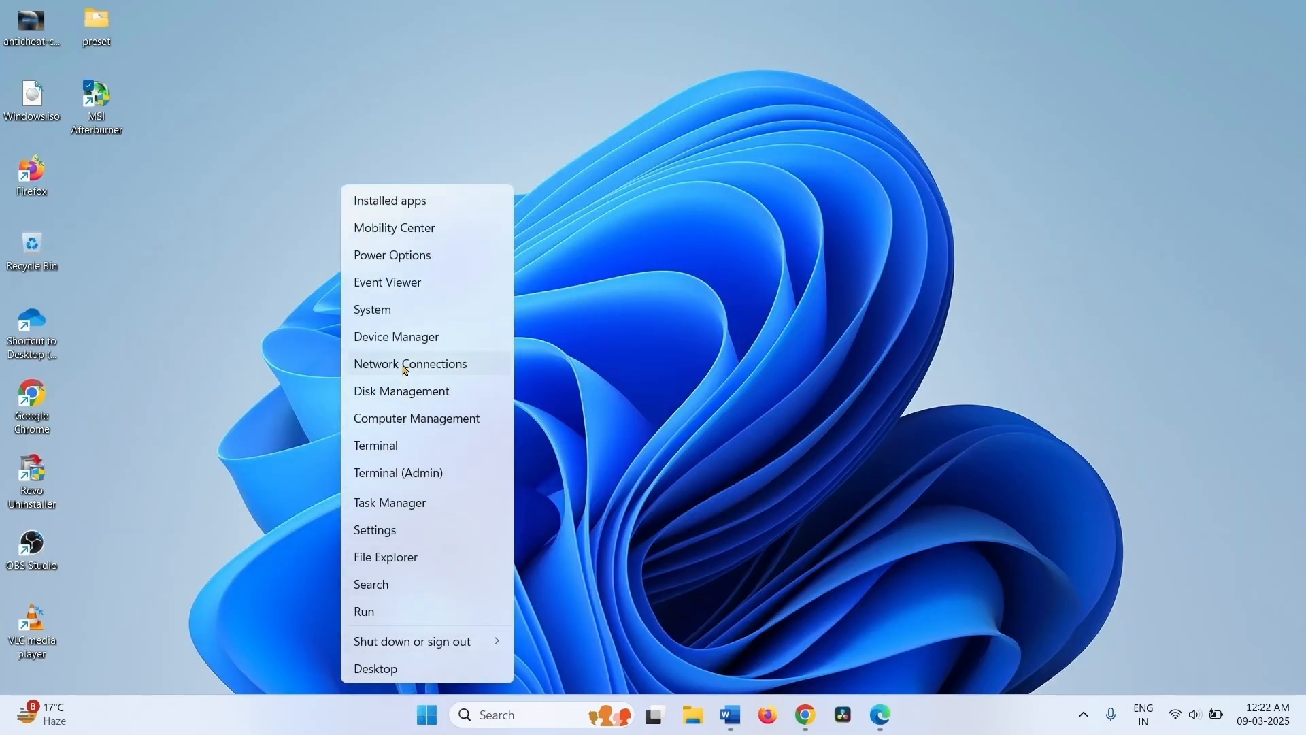
left_click(399, 337)
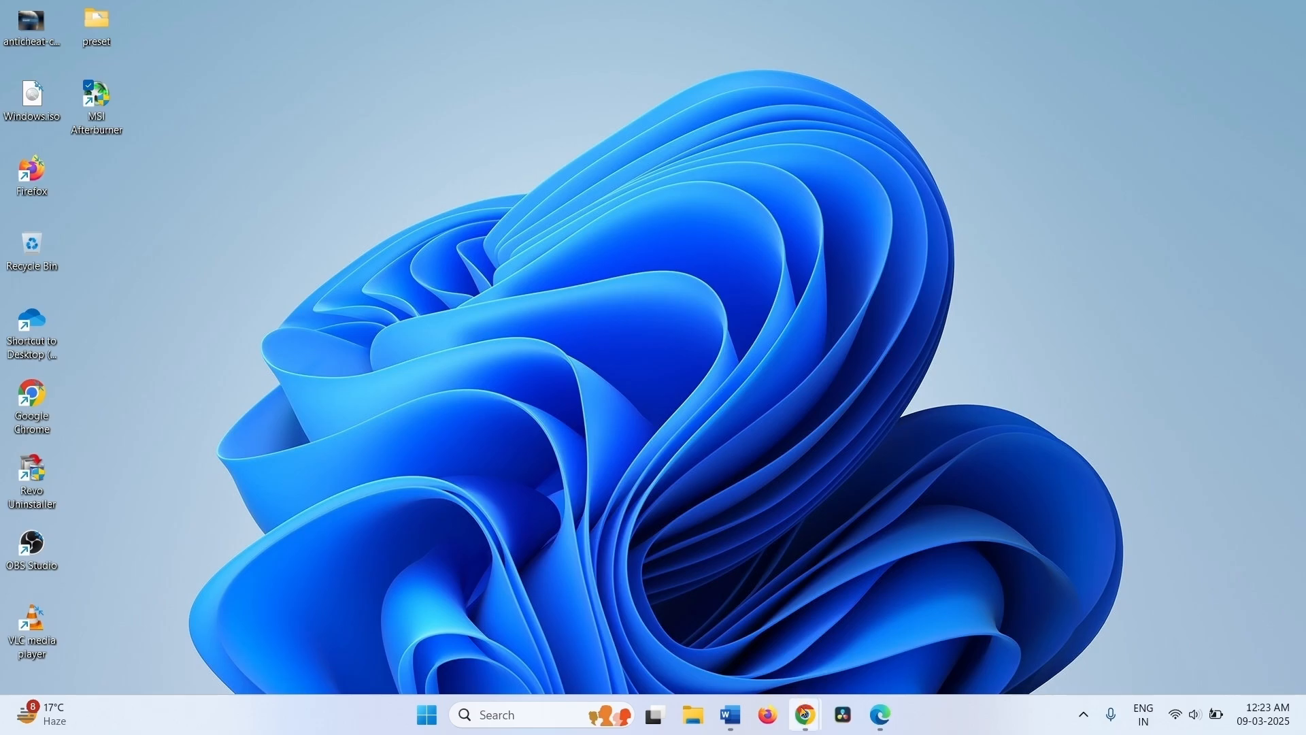
Switch to Chrome to view the NVIDIA App download page and return to the desktop.
mouse_move(806, 714)
left_click(756, 571)
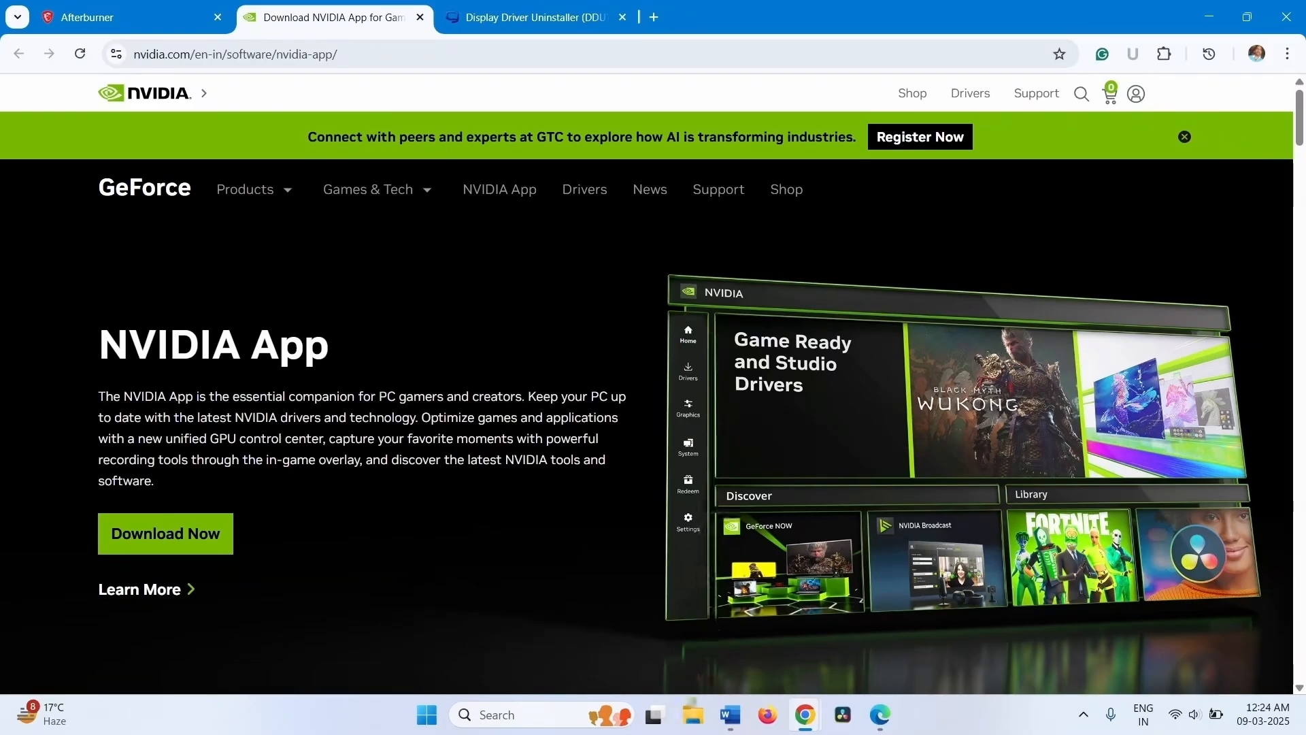
key("super+d")
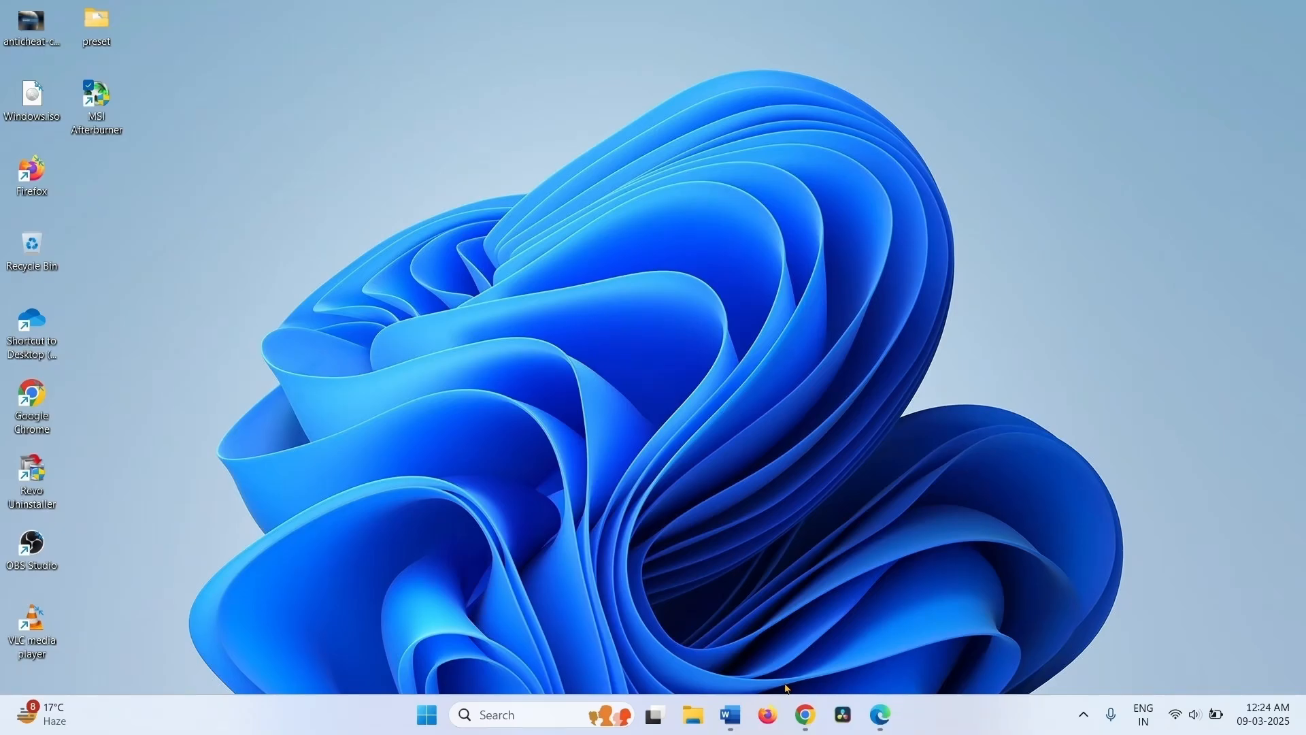
Review the Display Driver Uninstaller download page on guru3d.com in Chrome, and deselect the [Guru3D]-DDU folder in Downloads.
mouse_move(805, 713)
left_click(738, 653)
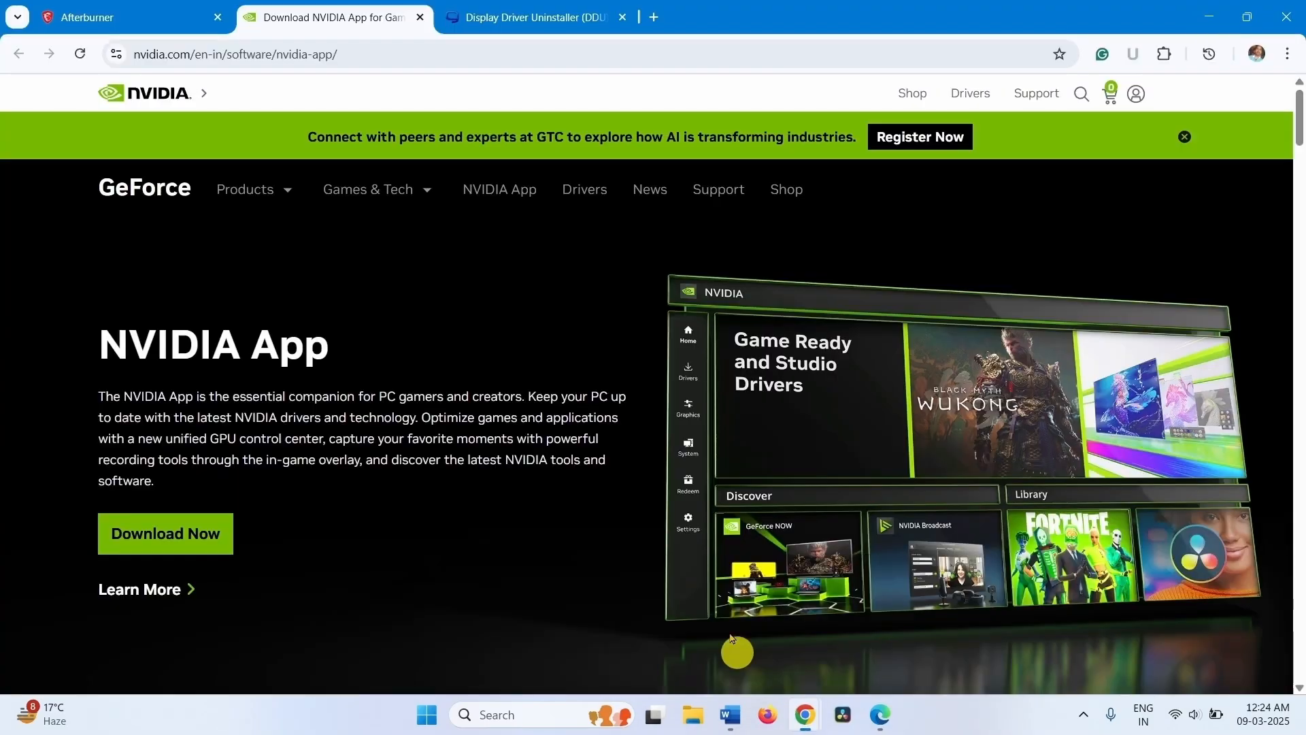
left_click(527, 12)
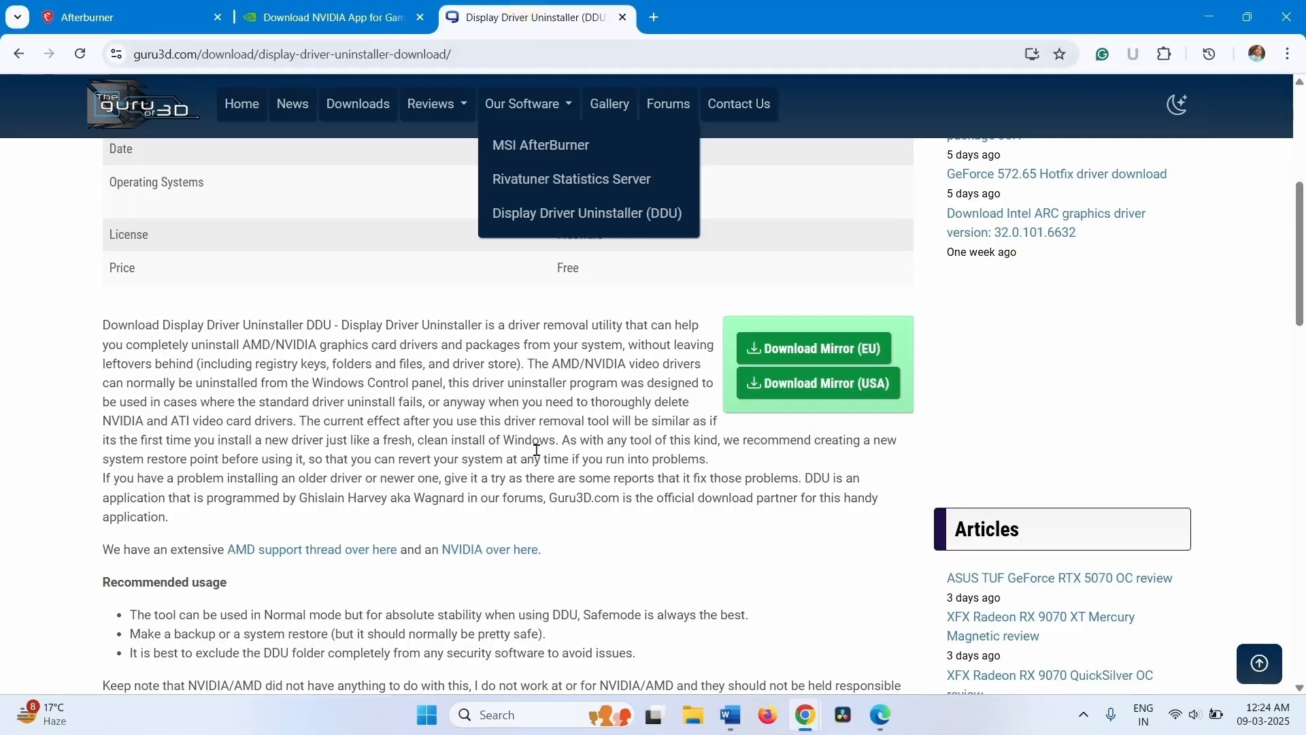
scroll(533, 456, "up", 5)
scroll(583, 545, "down", 3)
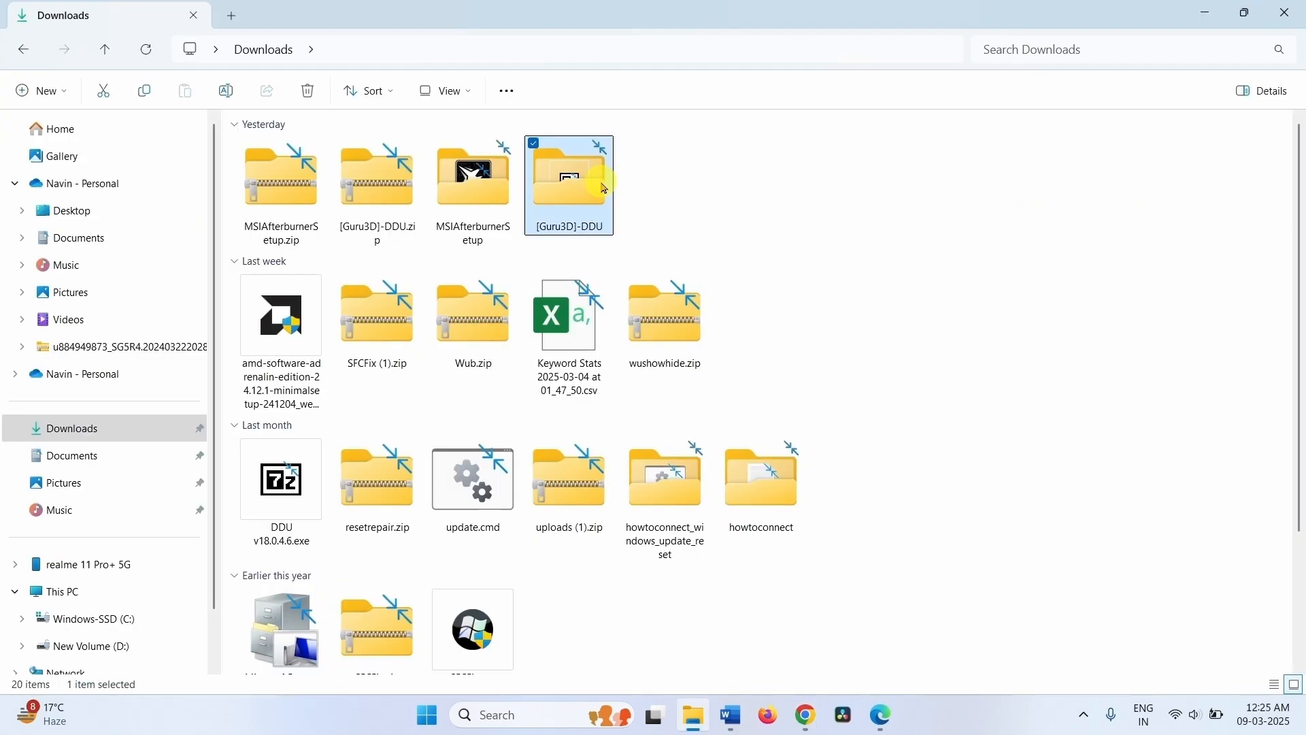
left_click(718, 183)
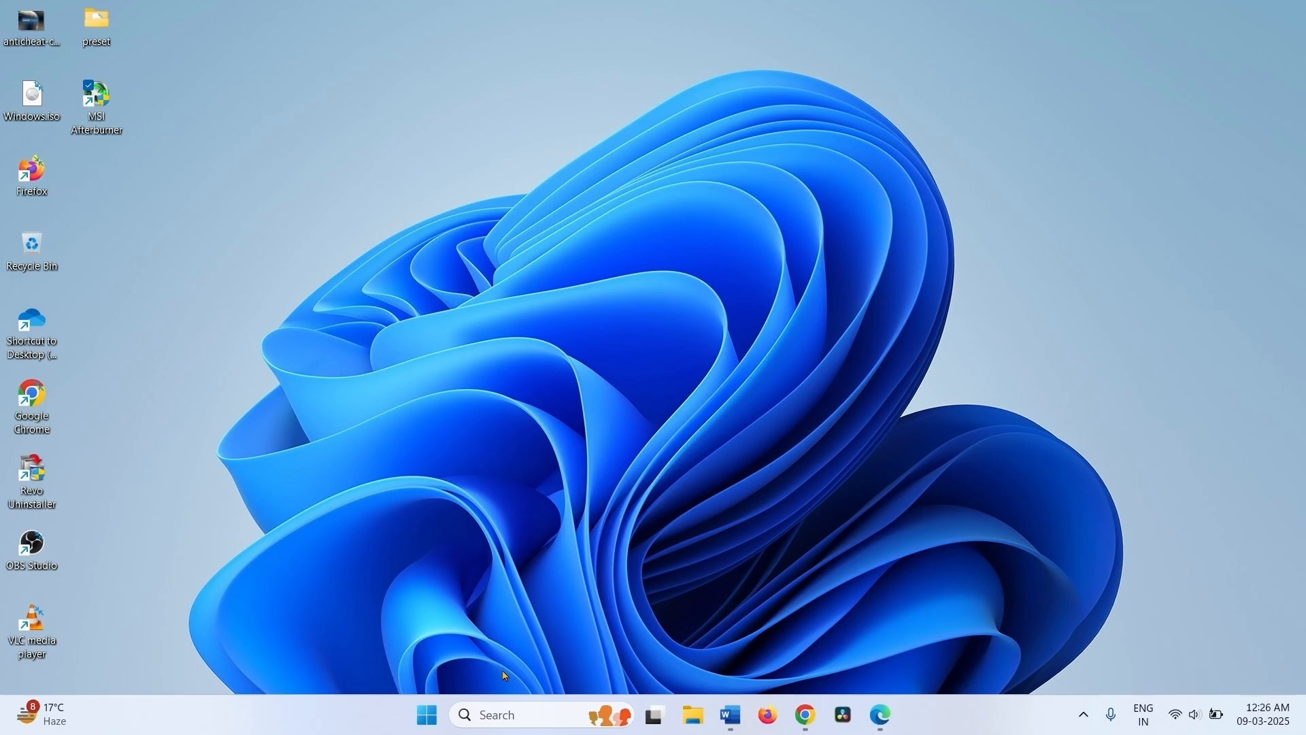
Search Windows for msconfig and open System Configuration.
left_click(507, 715)
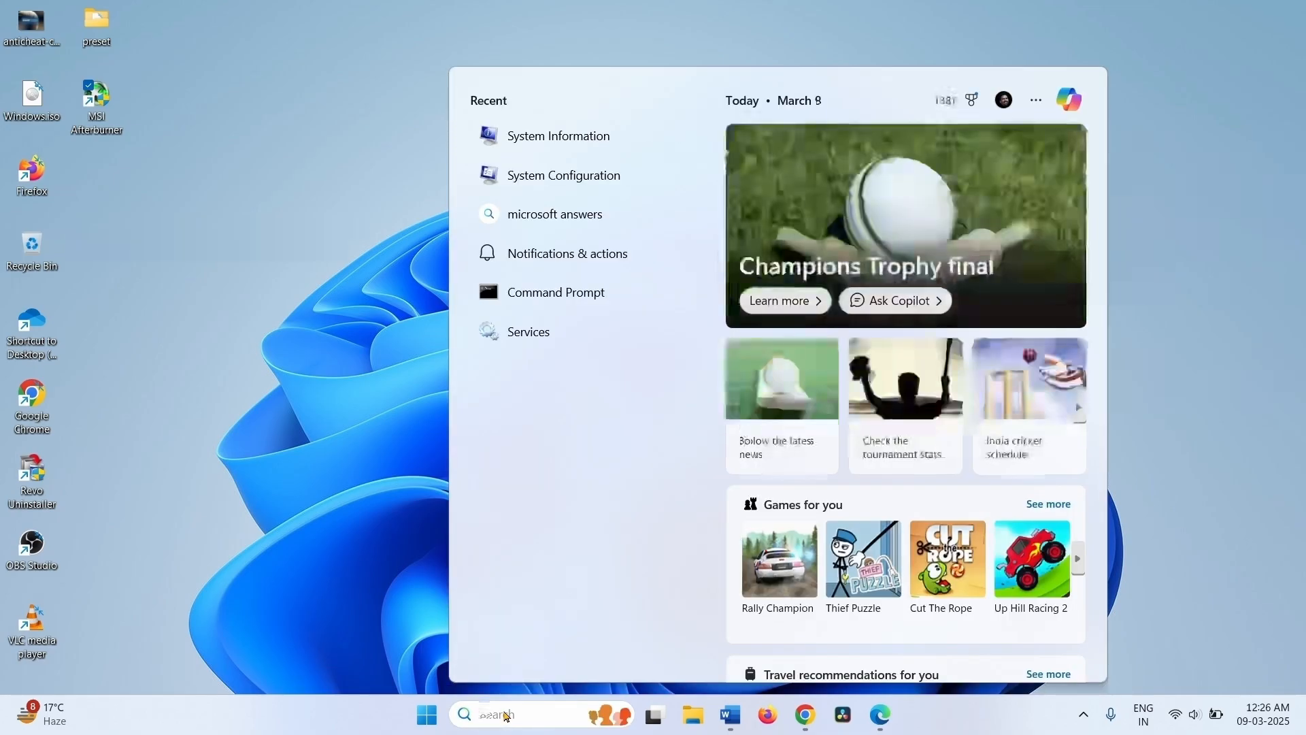
type("ms")
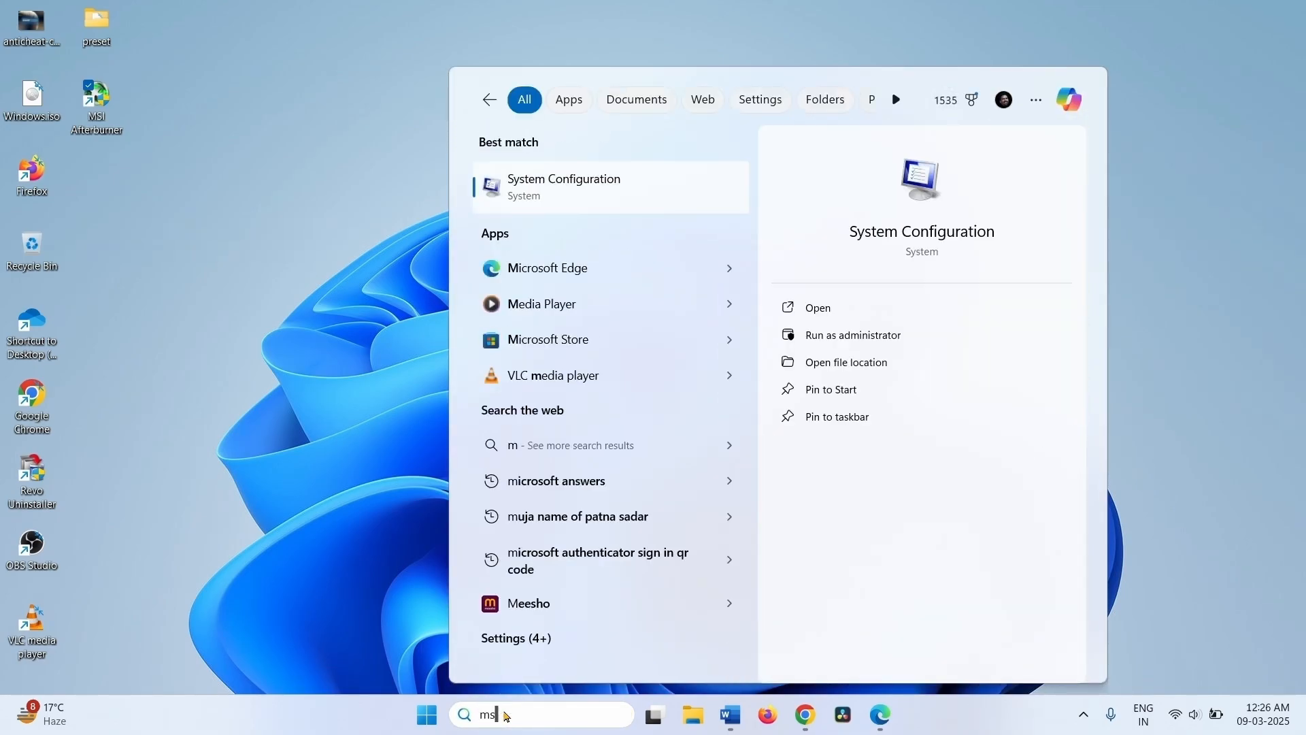
type("config")
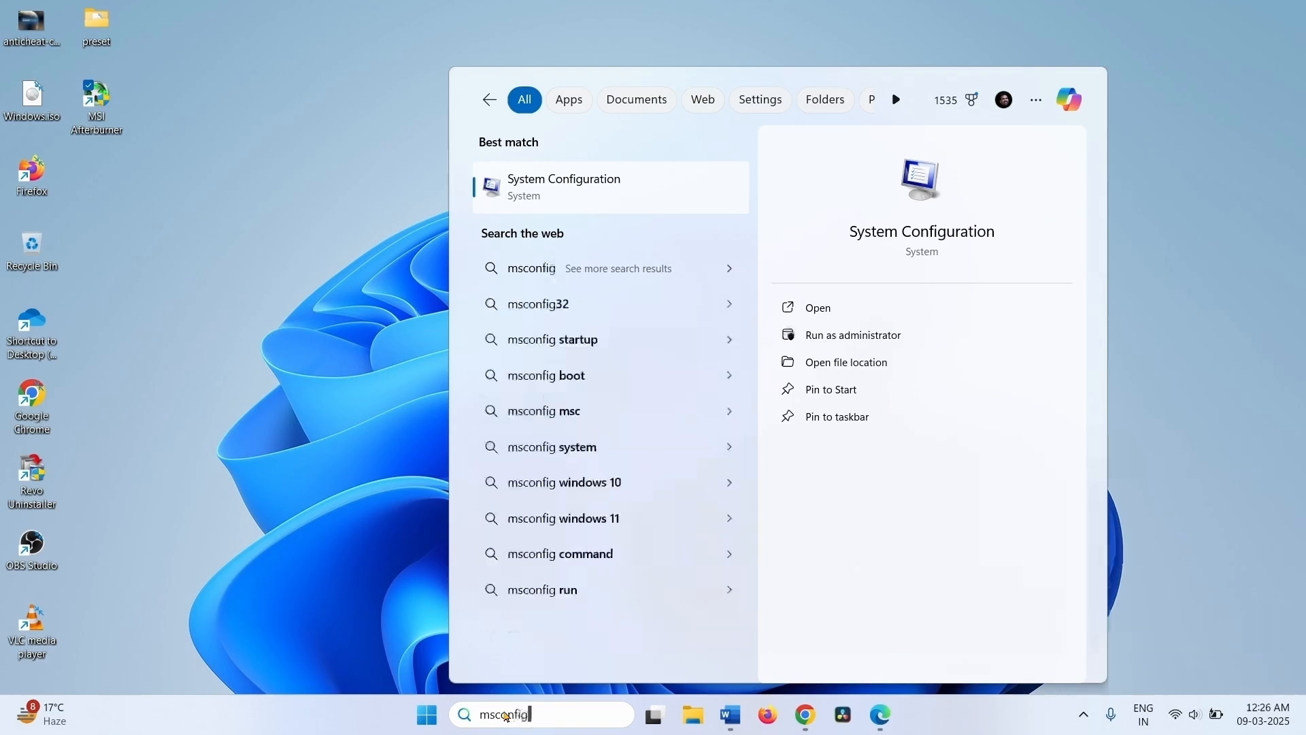
left_click(524, 191)
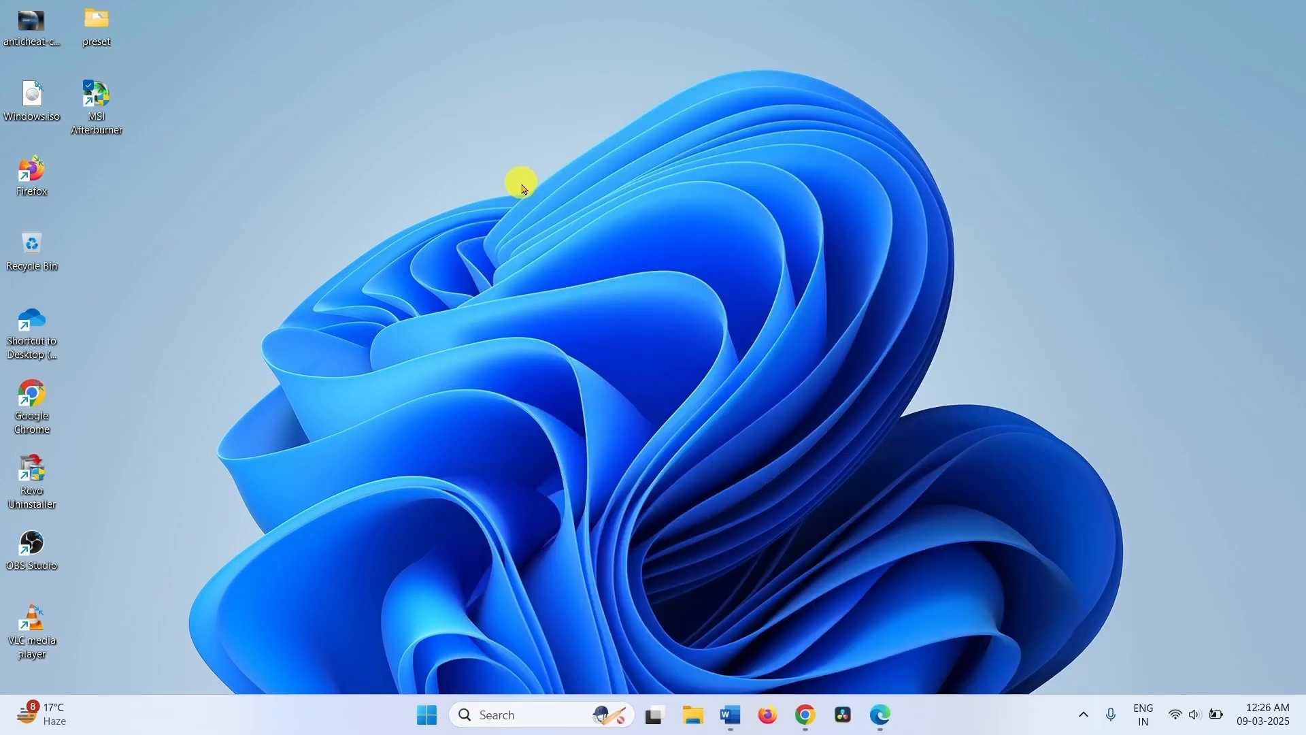
Enable Safe boot with the Network option in the boot settings, then apply and confirm the change.
left_click(485, 226)
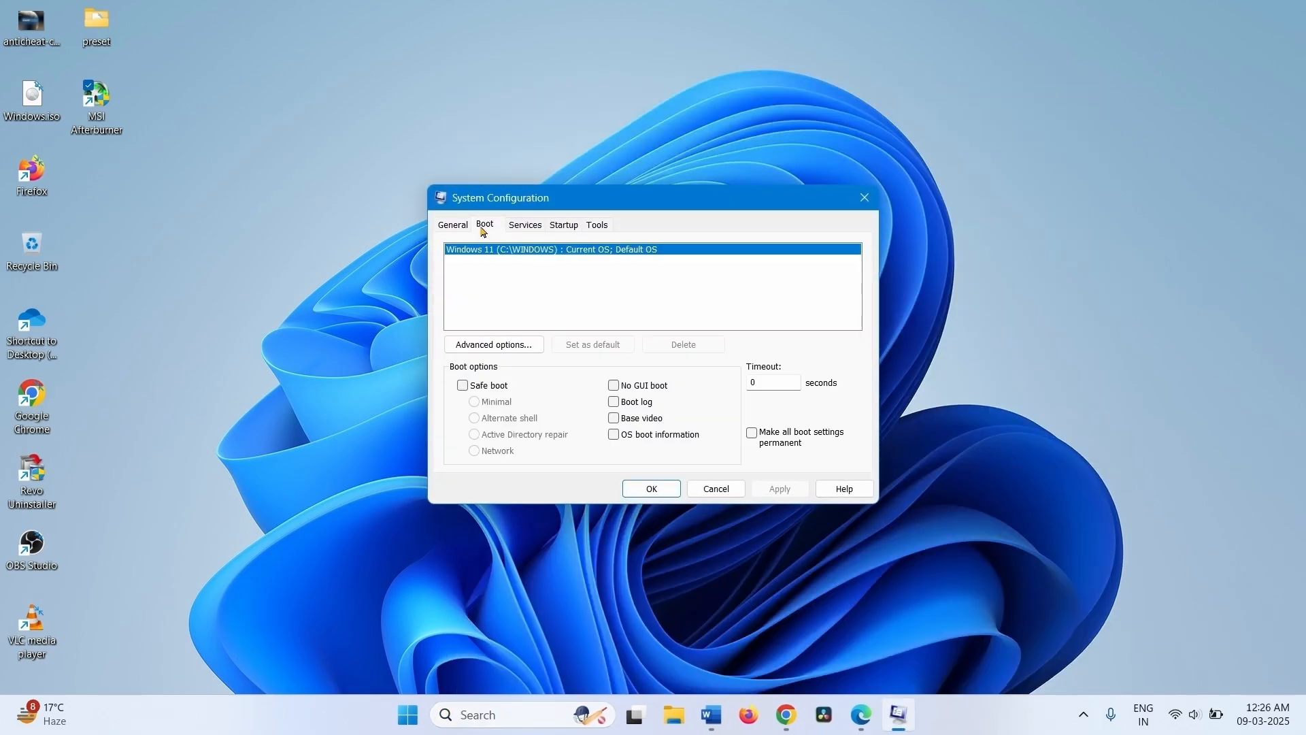
left_click(463, 386)
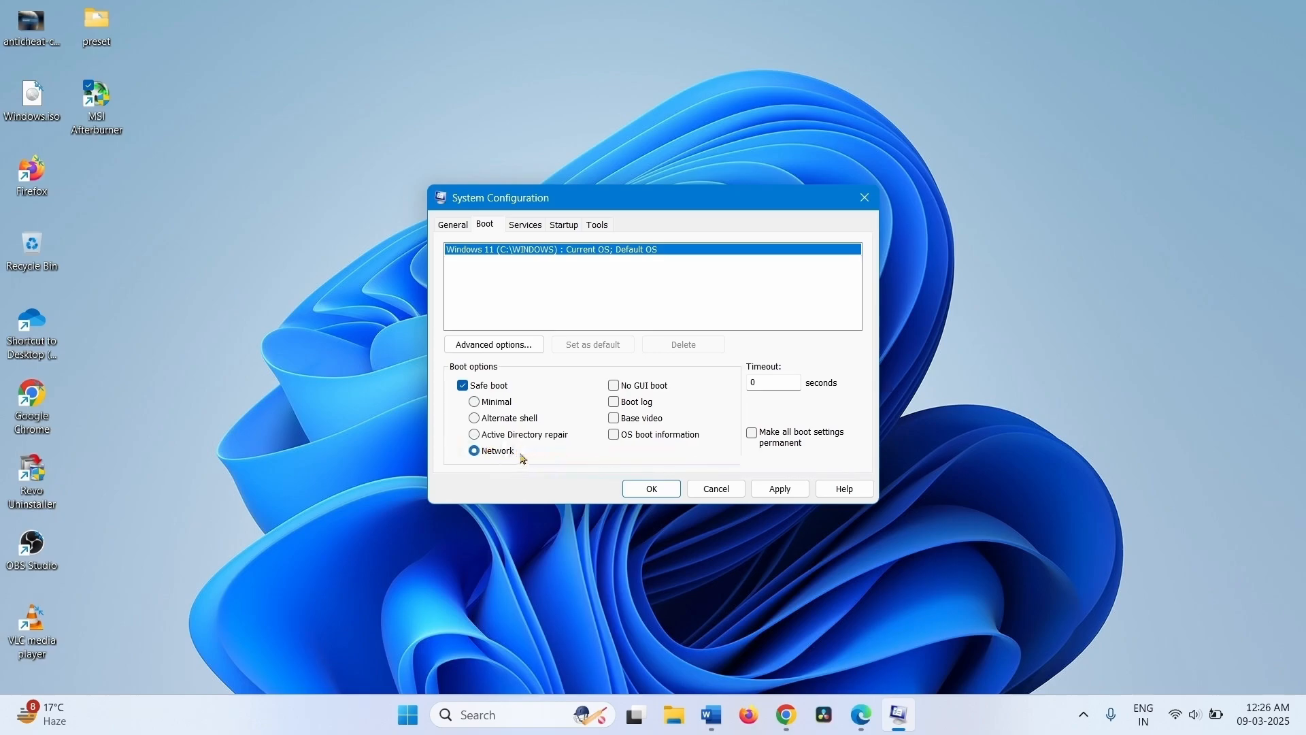
left_click(782, 493)
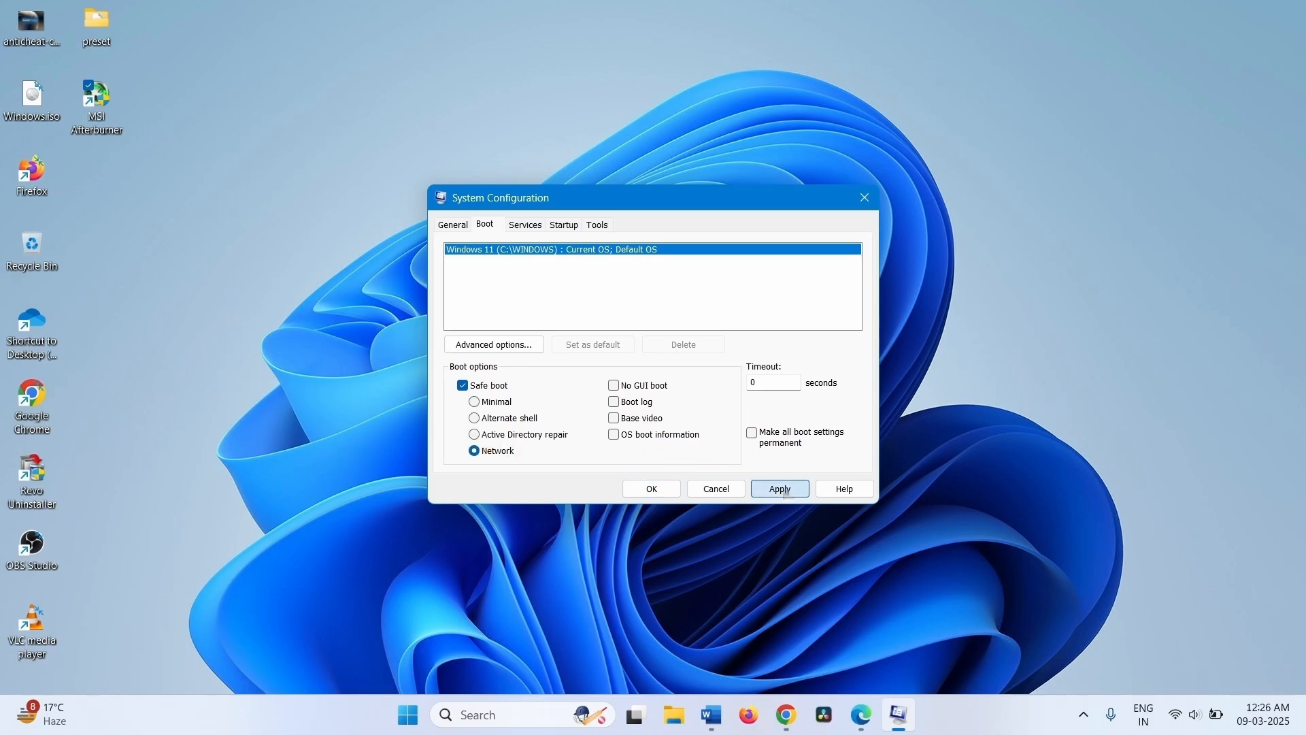
left_click(649, 488)
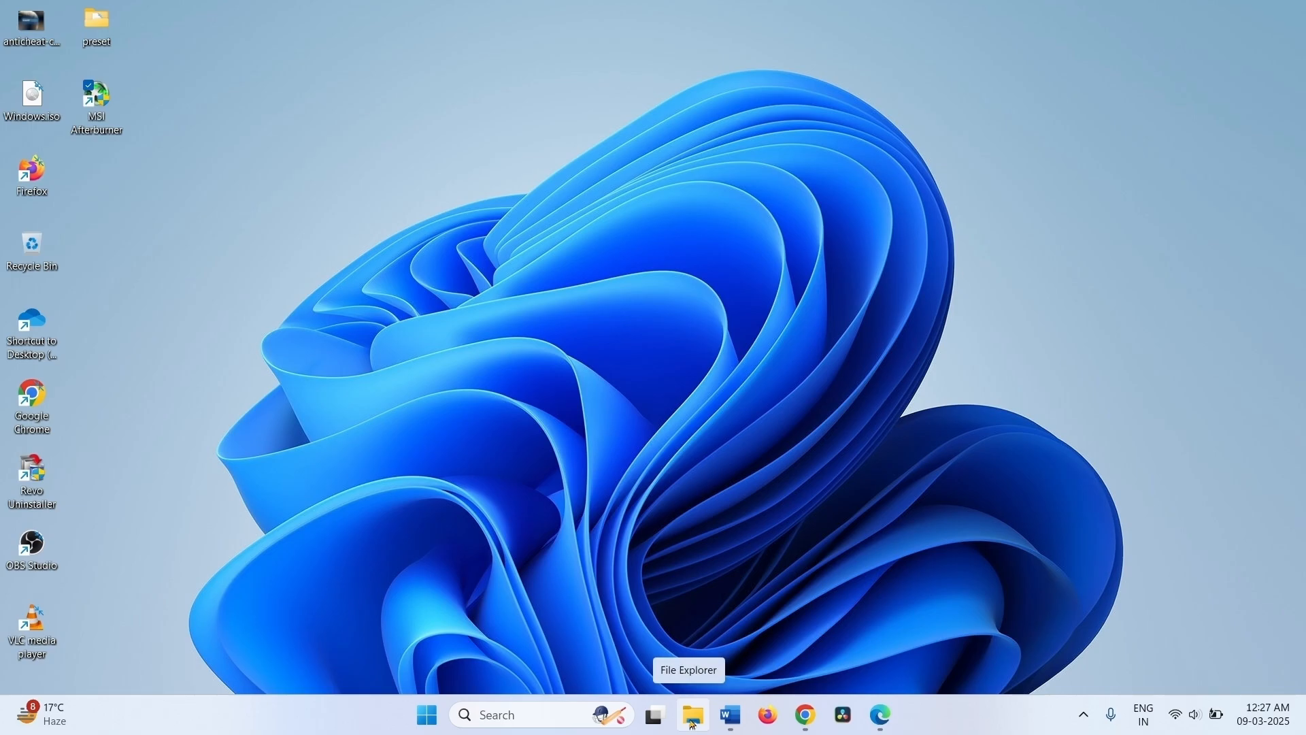
Run Display Driver Uninstaller.exe as administrator from the DDU v18.0.9.3 folder inside [Guru3D]-DDU in Downloads, and dismiss the Safe Mode notice.
left_click(694, 723)
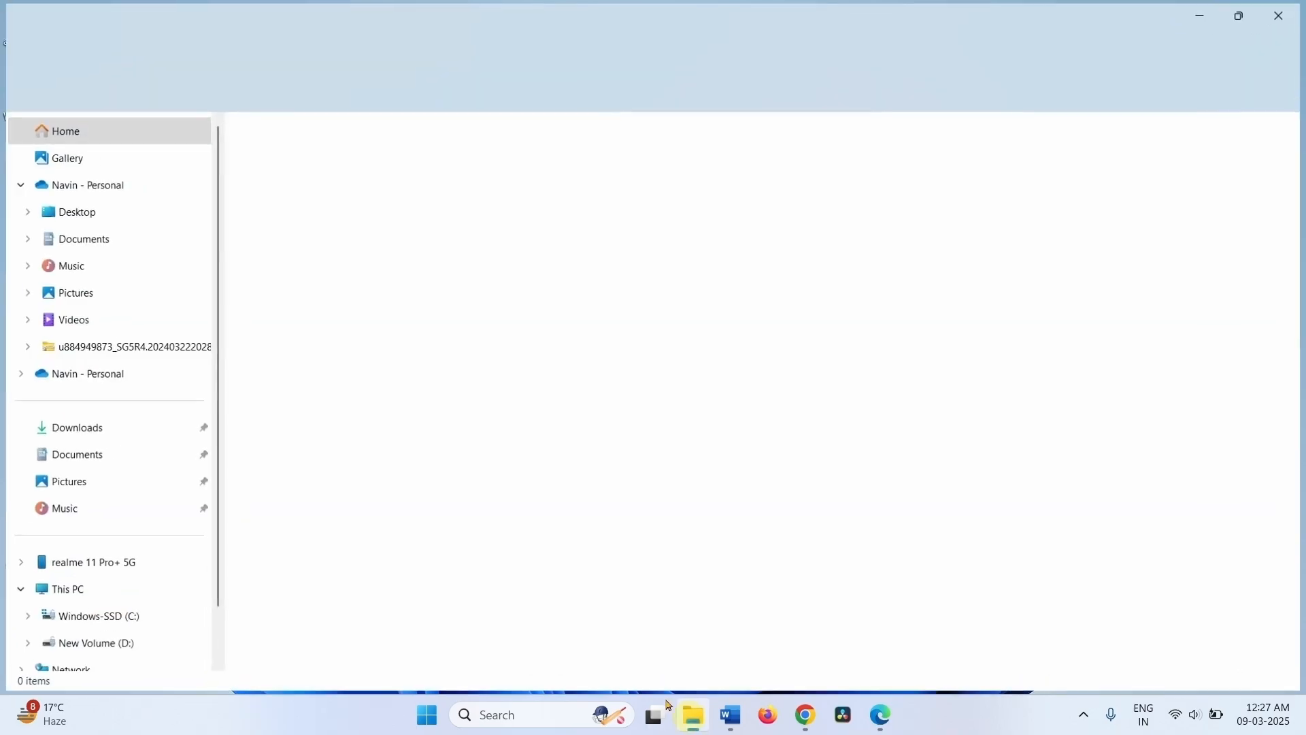
left_click(47, 430)
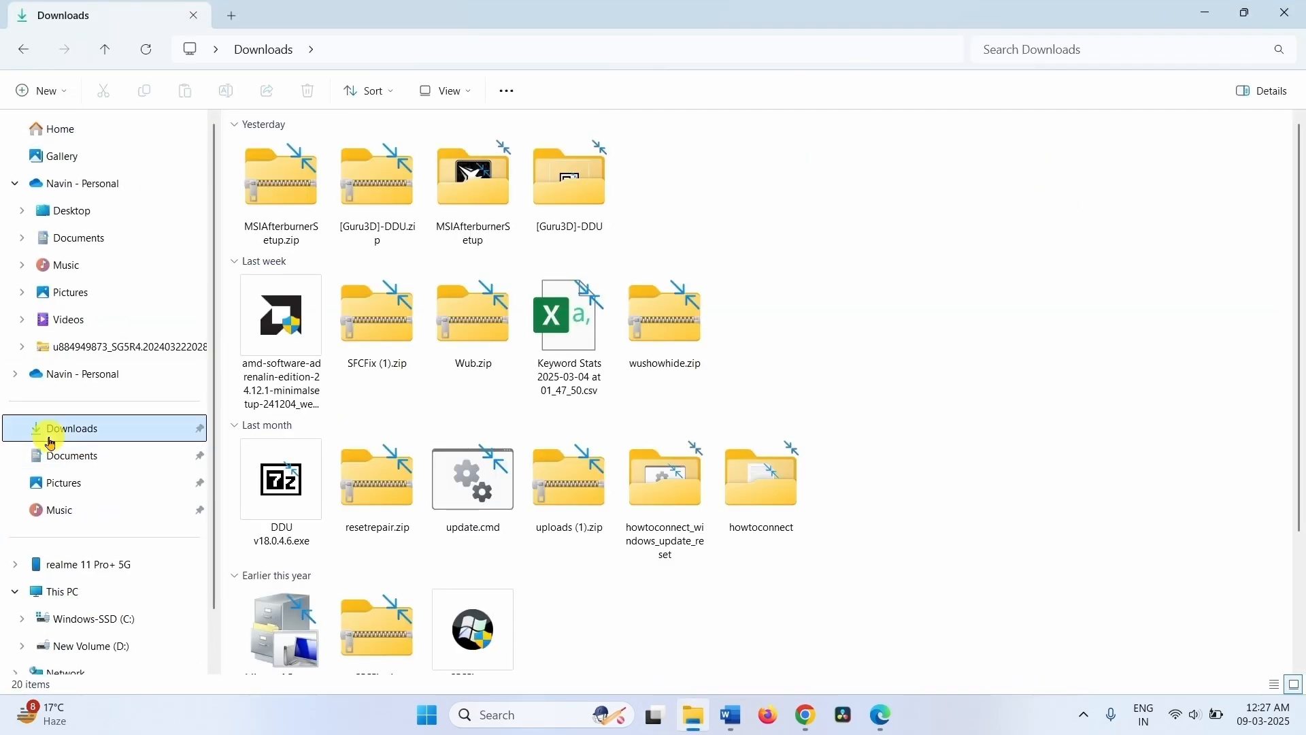
double_click(555, 174)
double_click(304, 265)
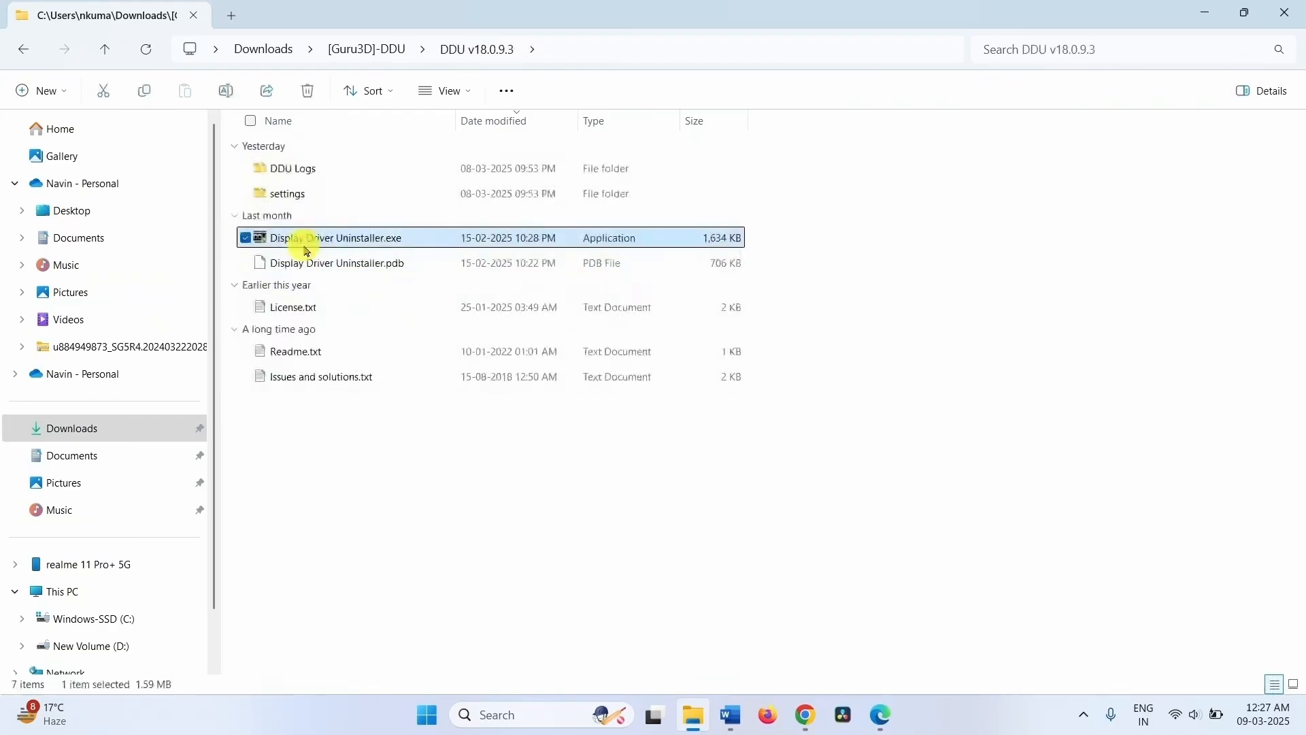
right_click(300, 239)
left_click(364, 224)
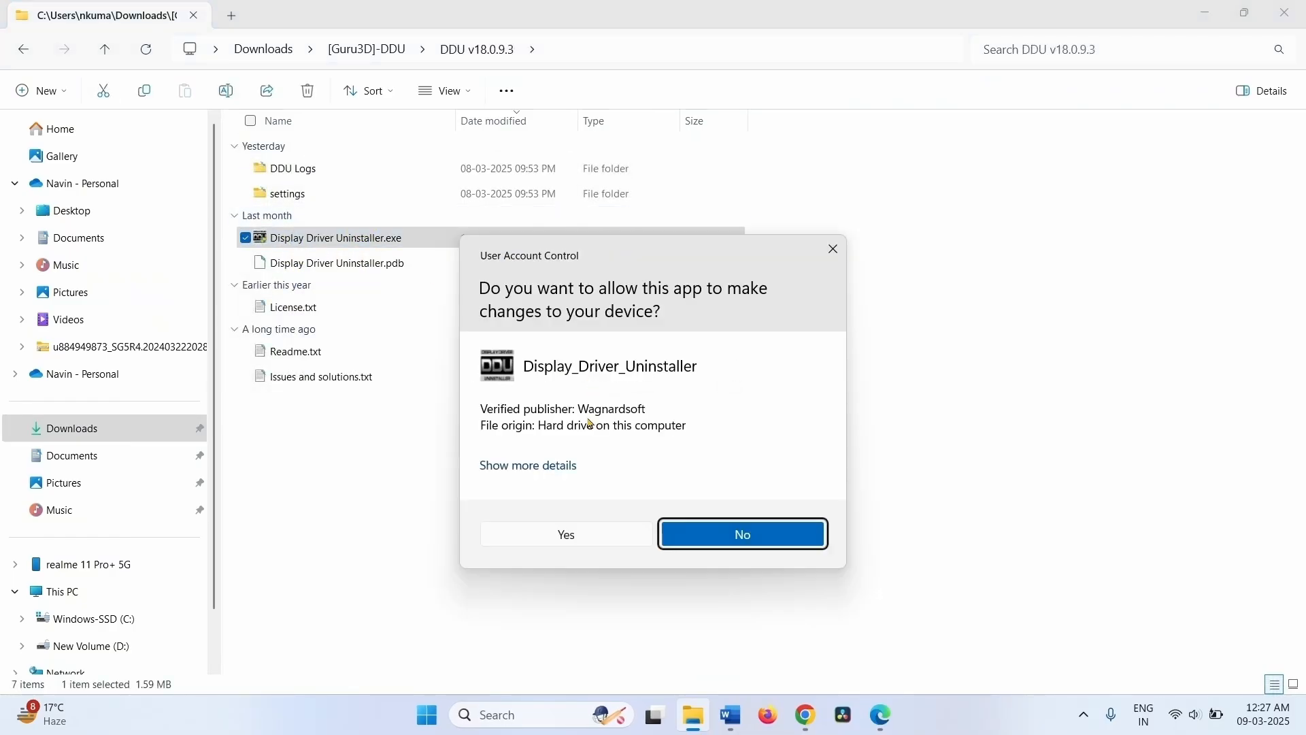
left_click(568, 536)
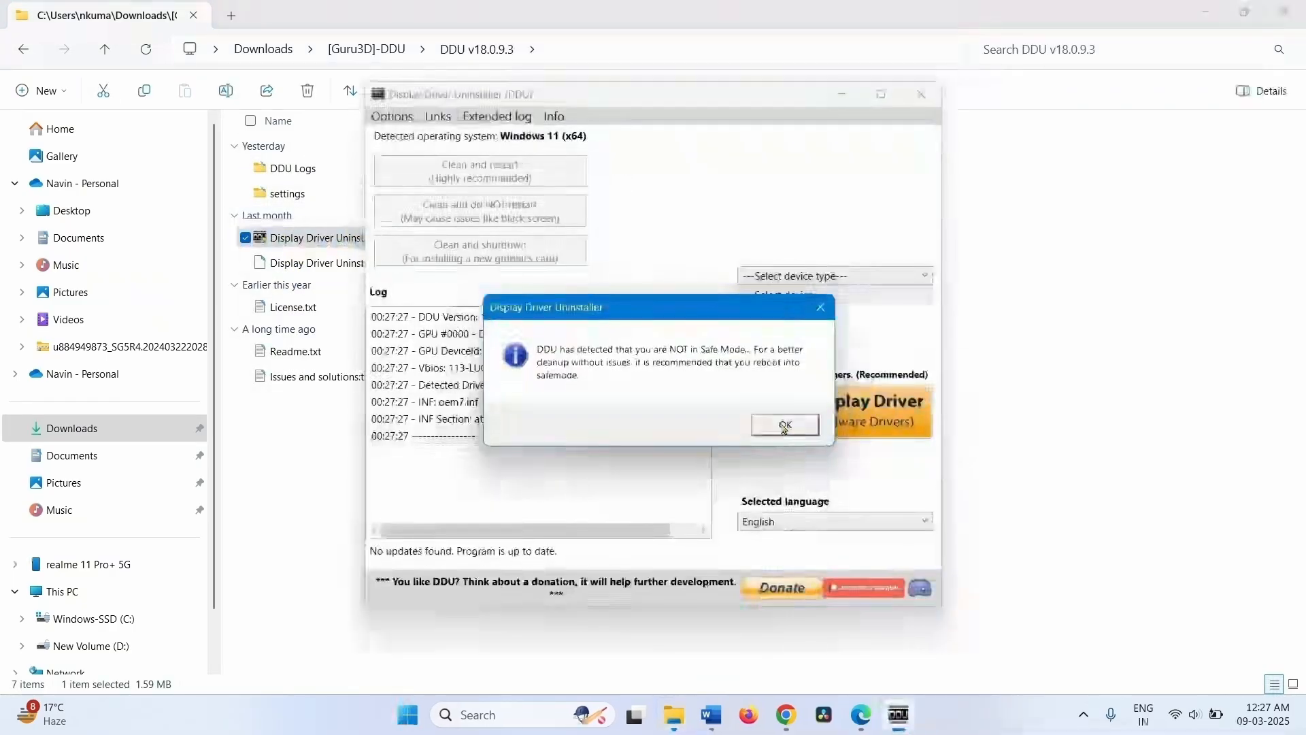
left_click(785, 426)
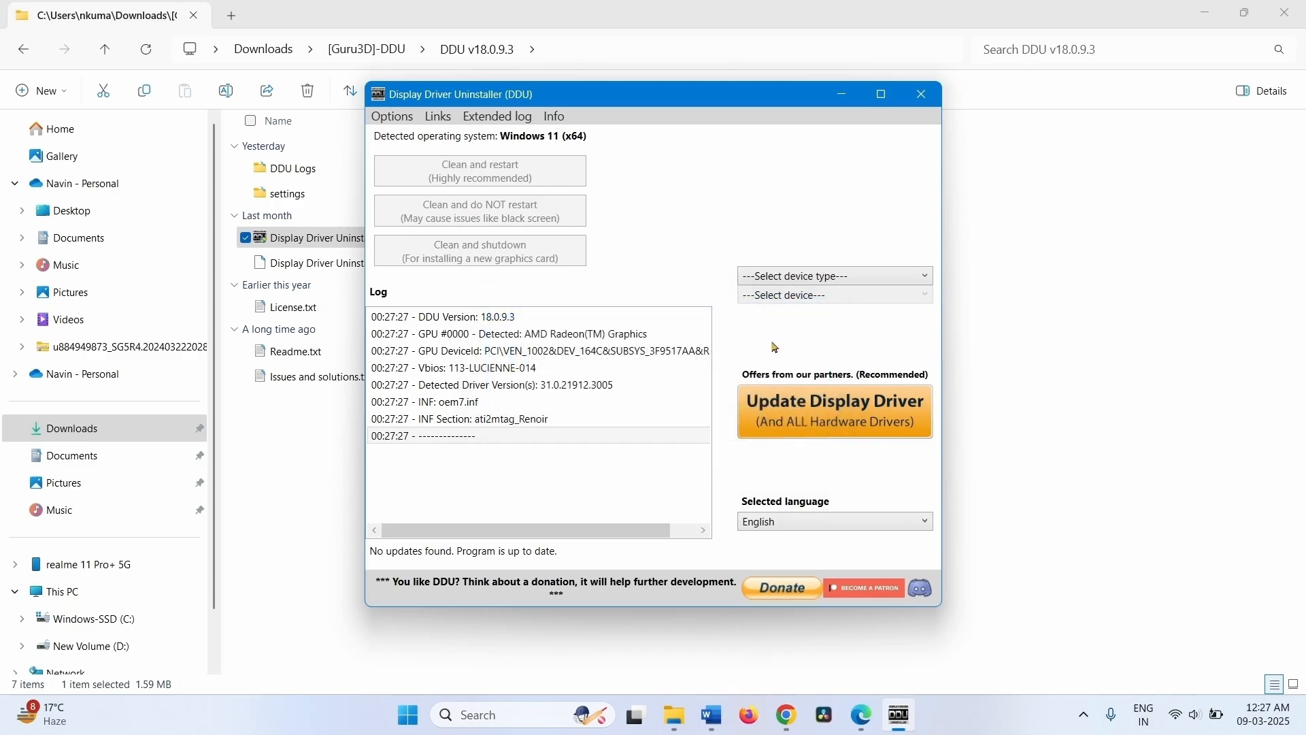
Select GPU as the device type for the AMD graphics, then close Display Driver Uninstaller and File Explorer.
left_click(803, 278)
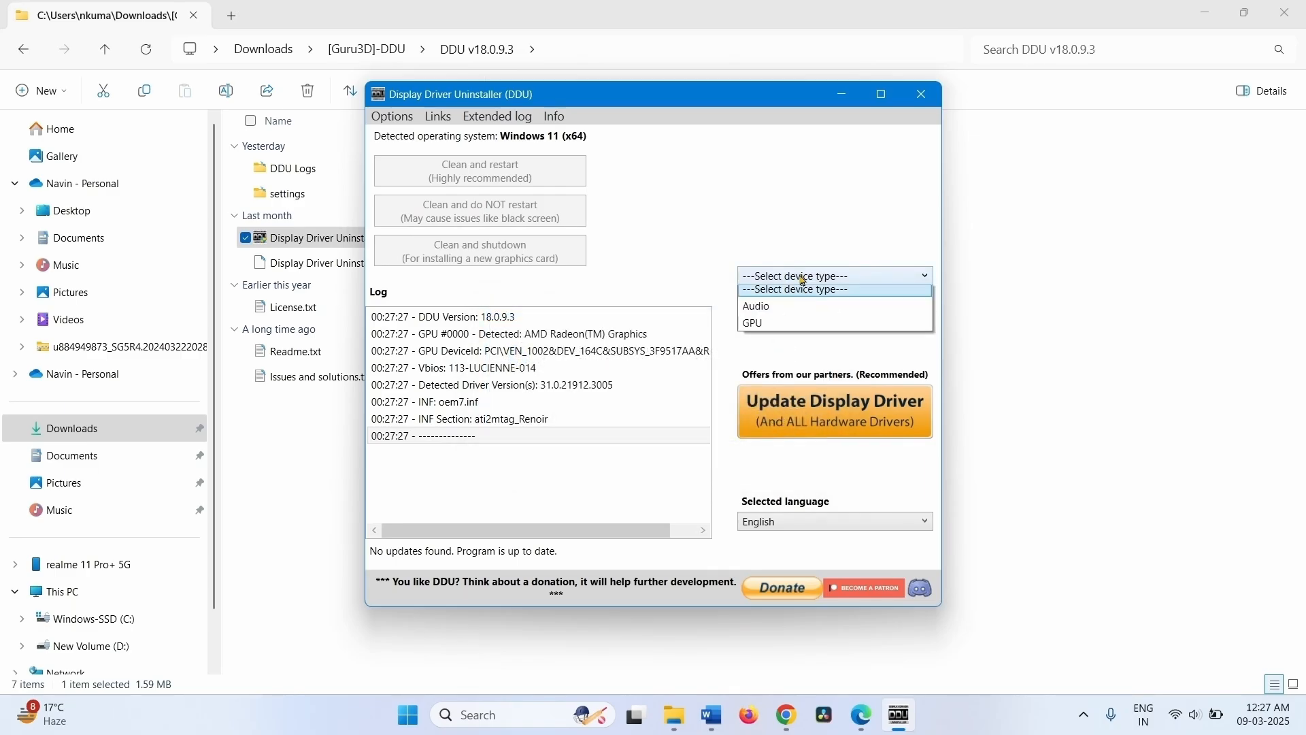
left_click(792, 331)
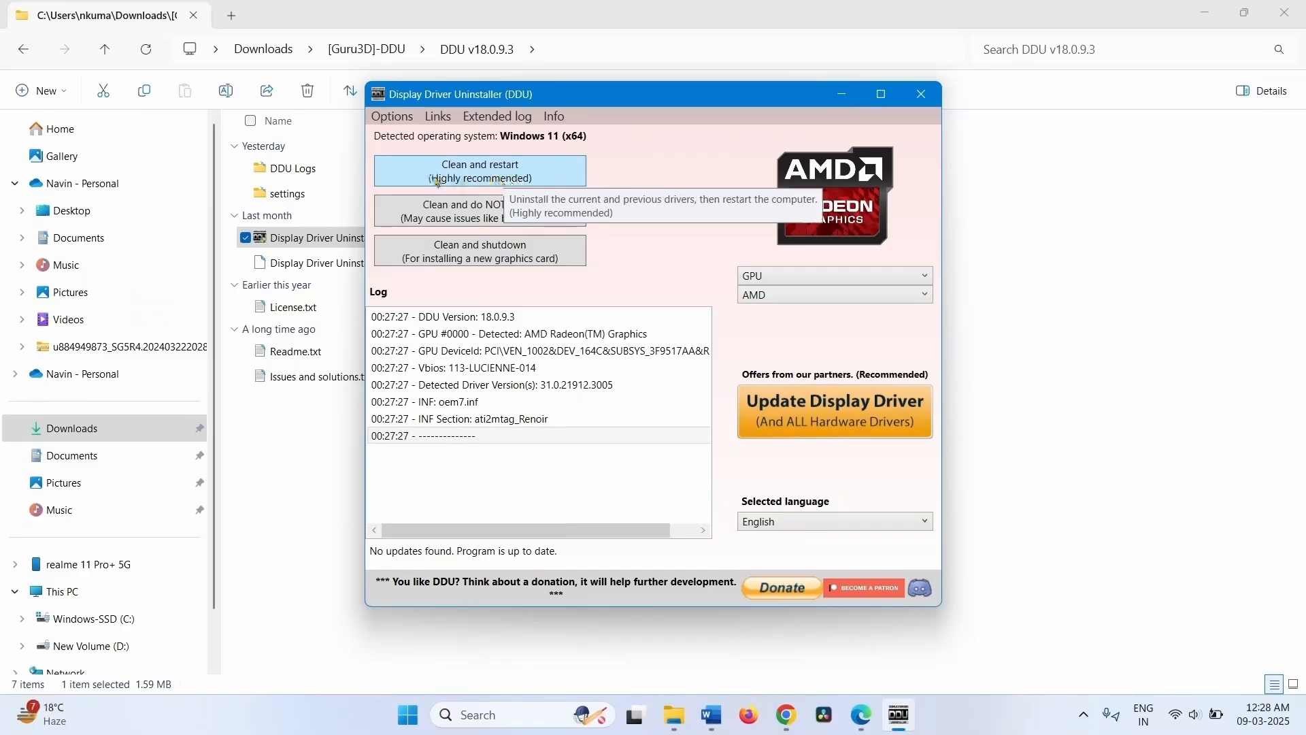
left_click(922, 94)
left_click(1290, 12)
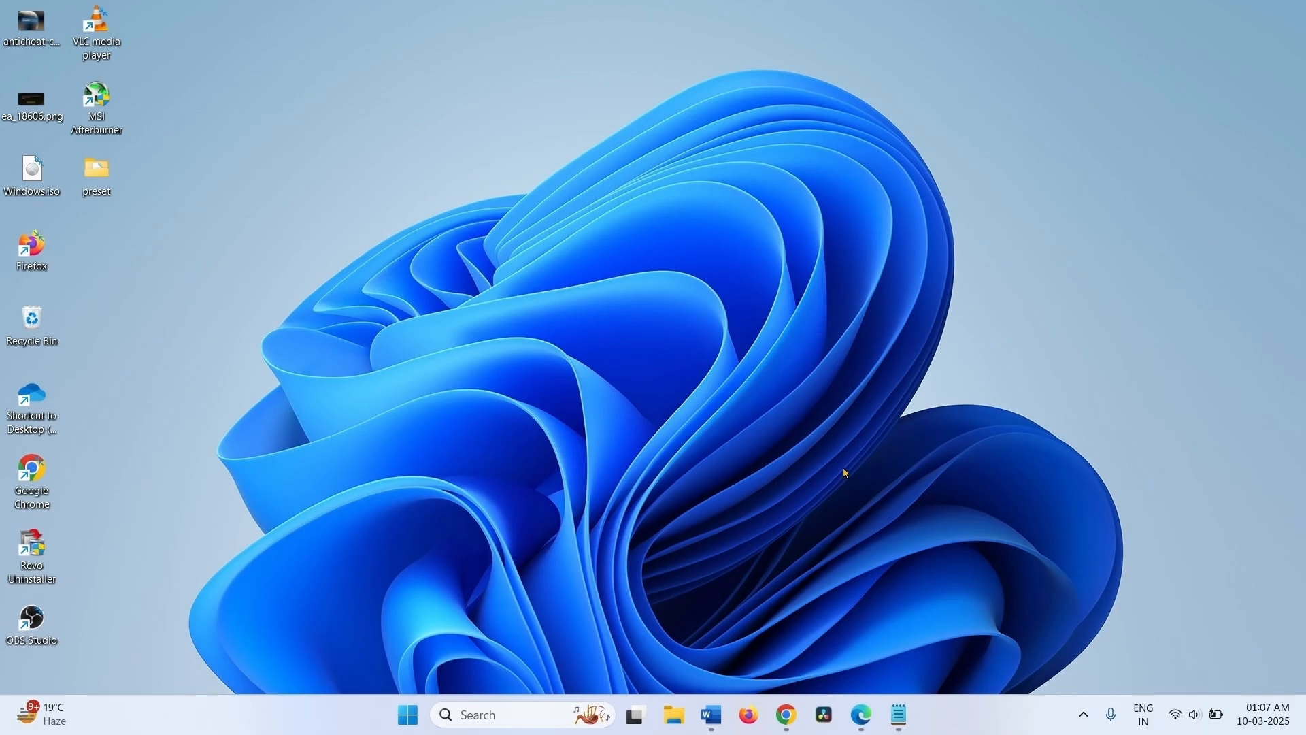
Switch to the NVIDIA drivers page in Chrome and dismiss the Windows search results.
mouse_move(788, 713)
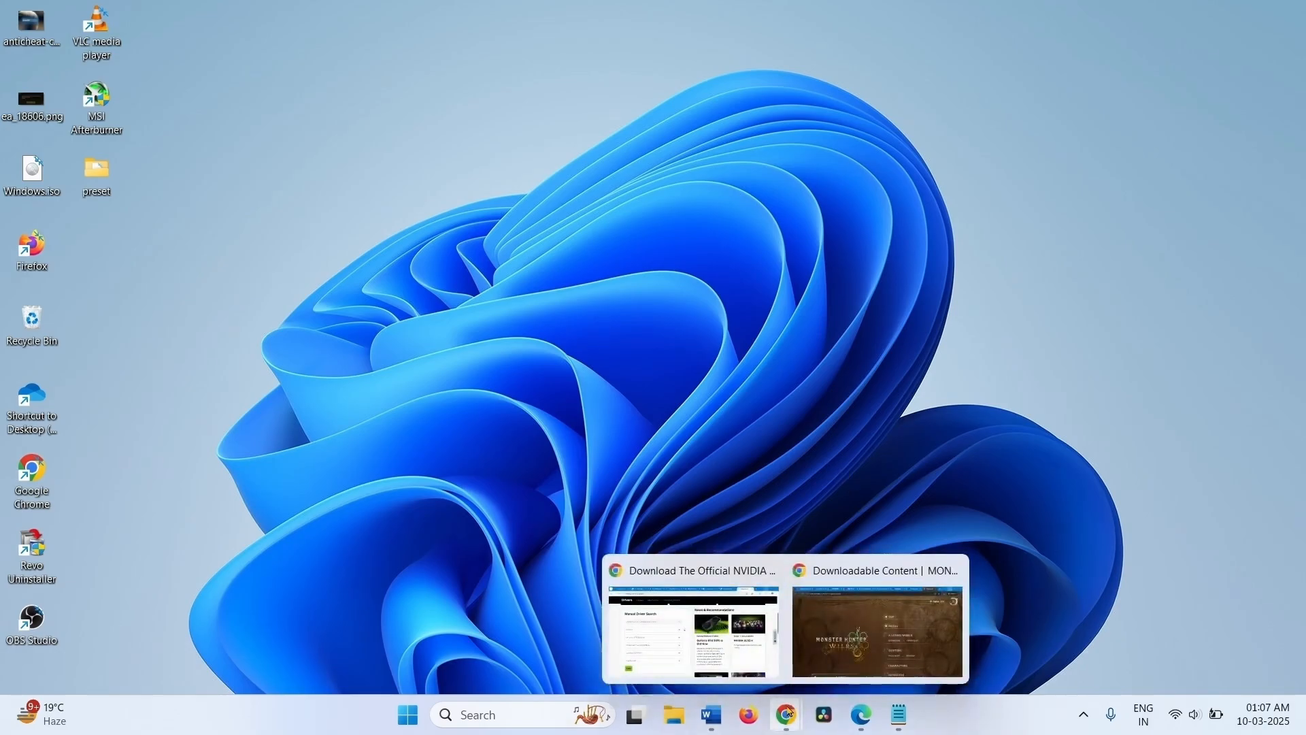
left_click(694, 629)
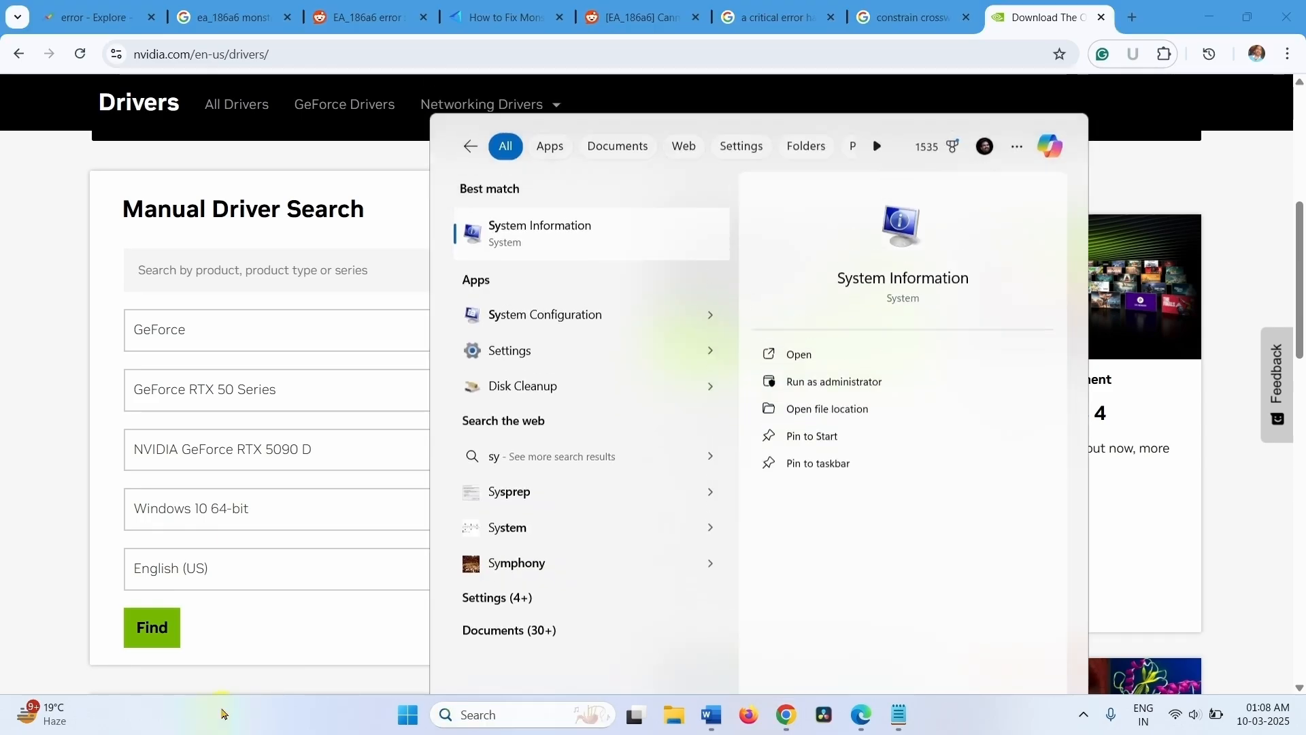
left_click(226, 713)
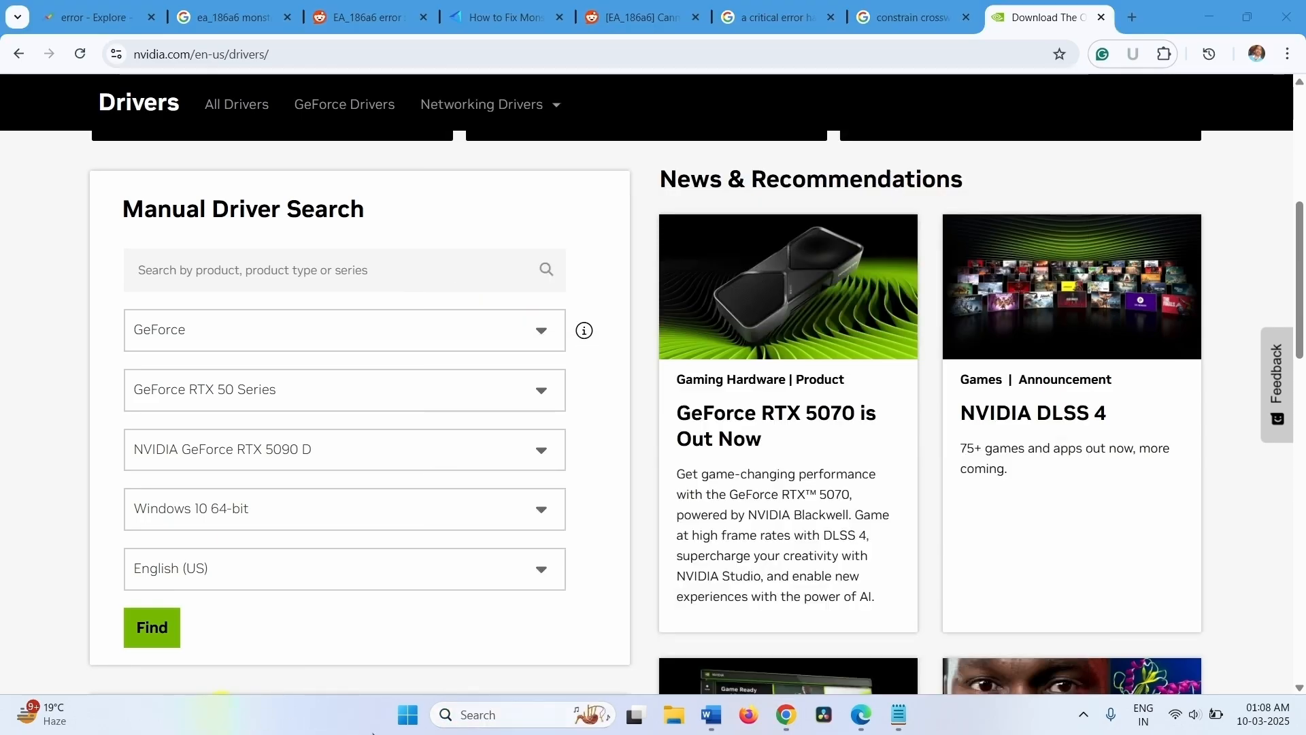
Search Windows for System Information, review the system summary, and minimize the window.
left_click(468, 715)
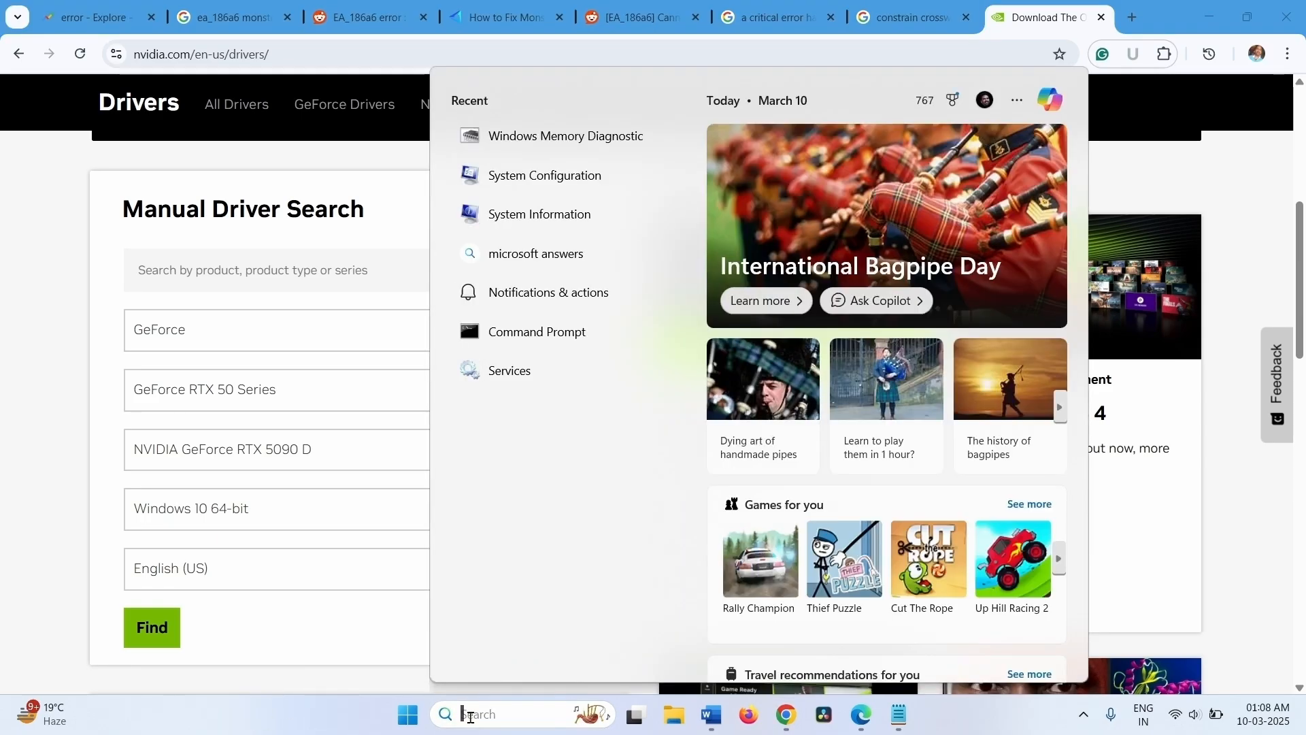
type("sy")
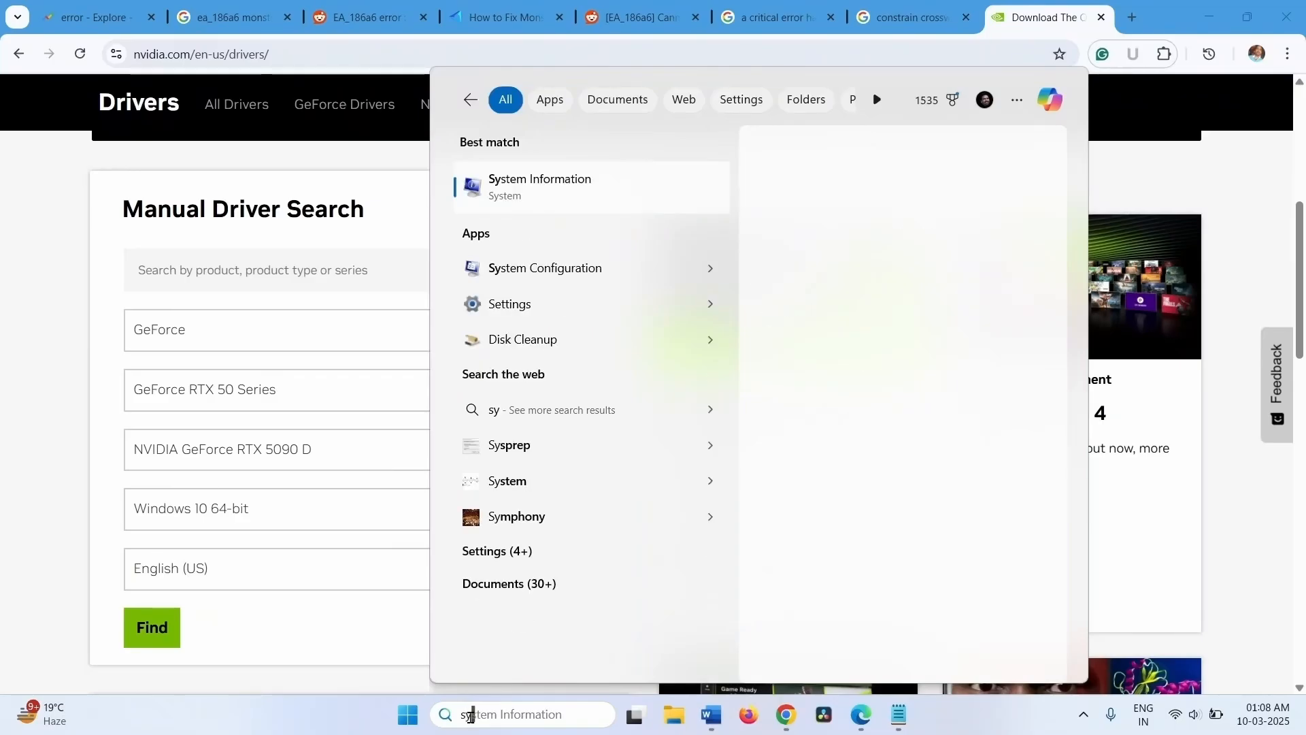
type("stem ")
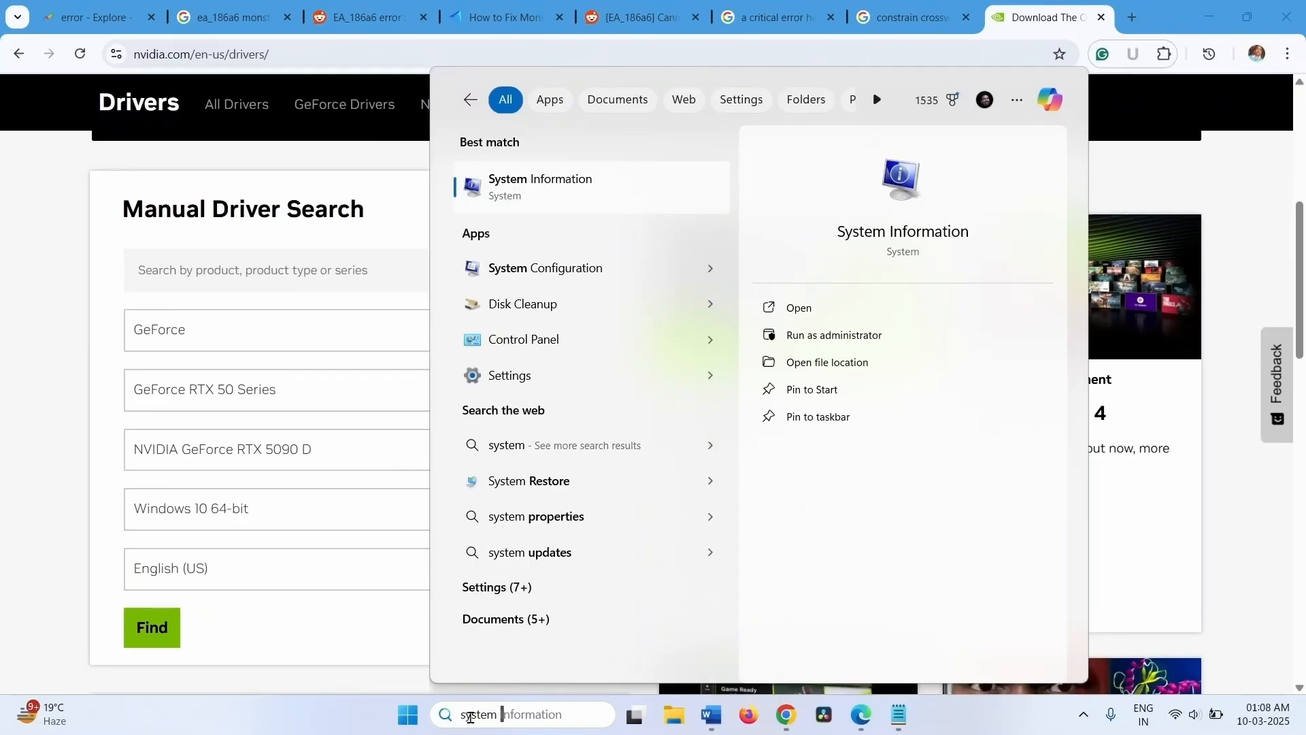
type("inf")
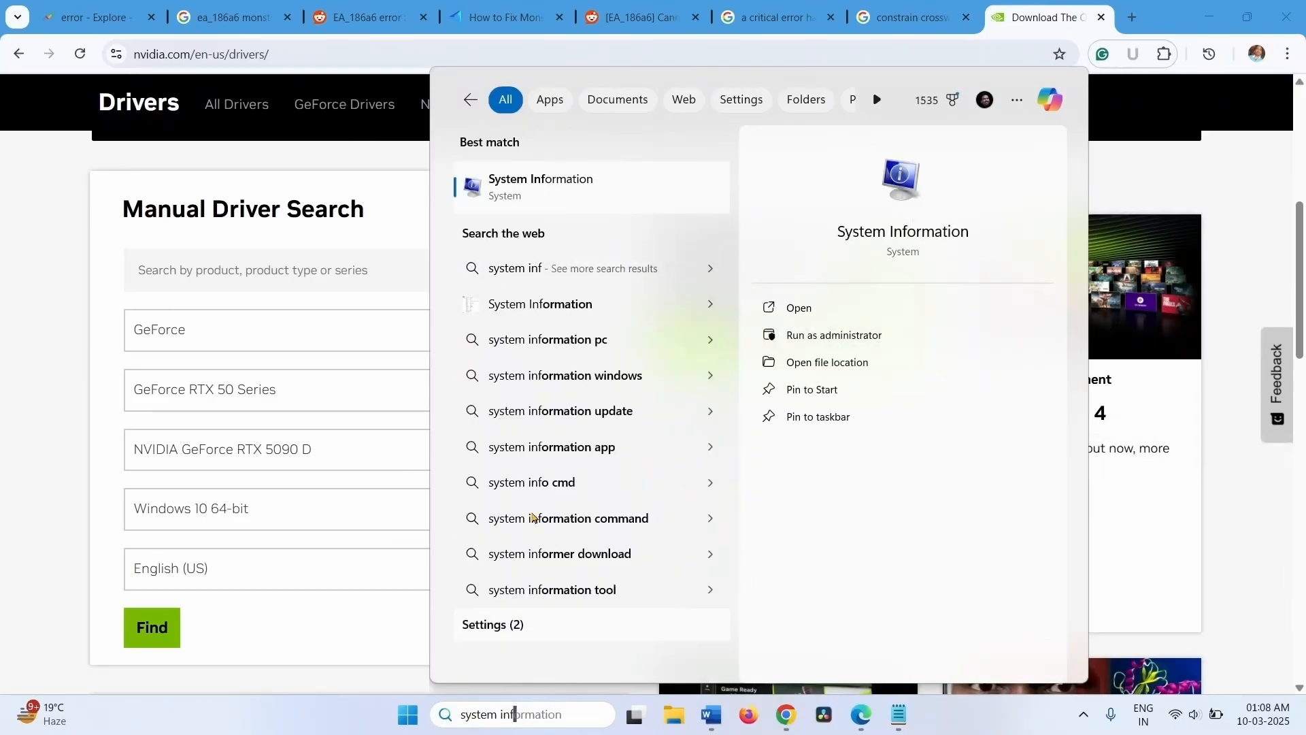
left_click(611, 203)
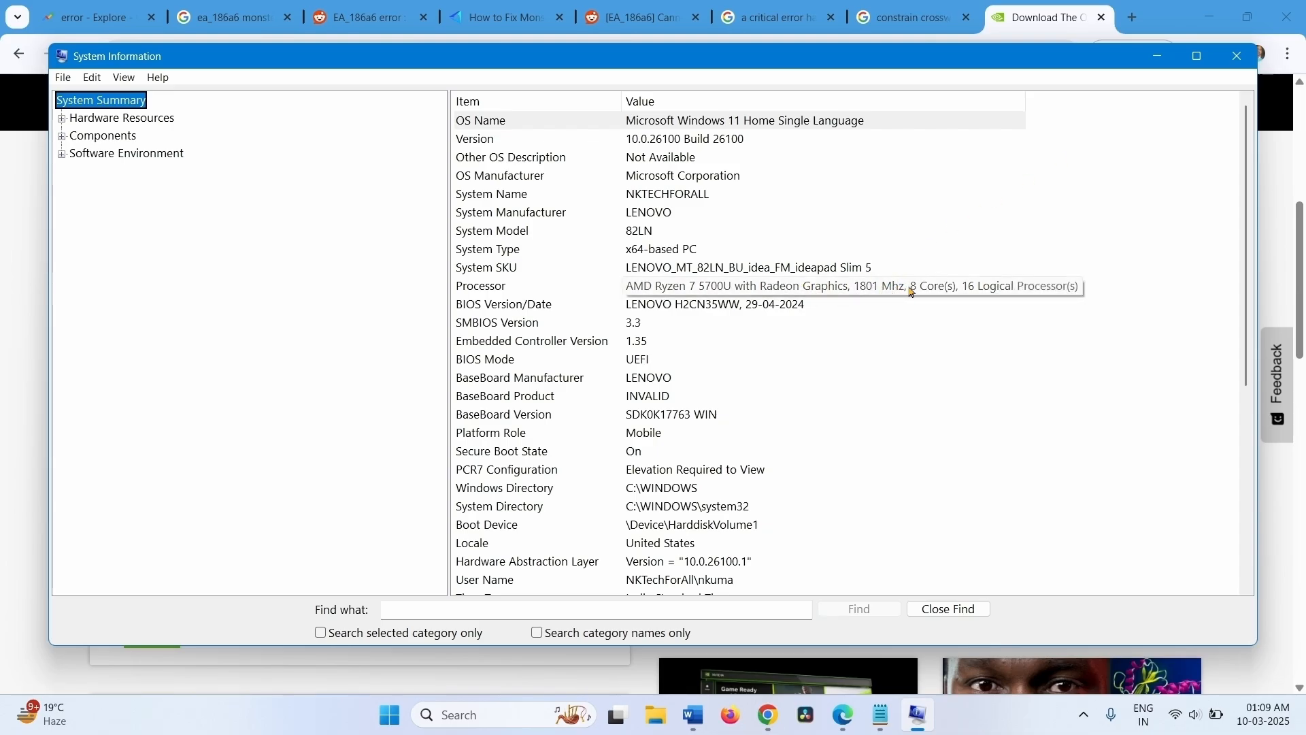
left_click(1156, 56)
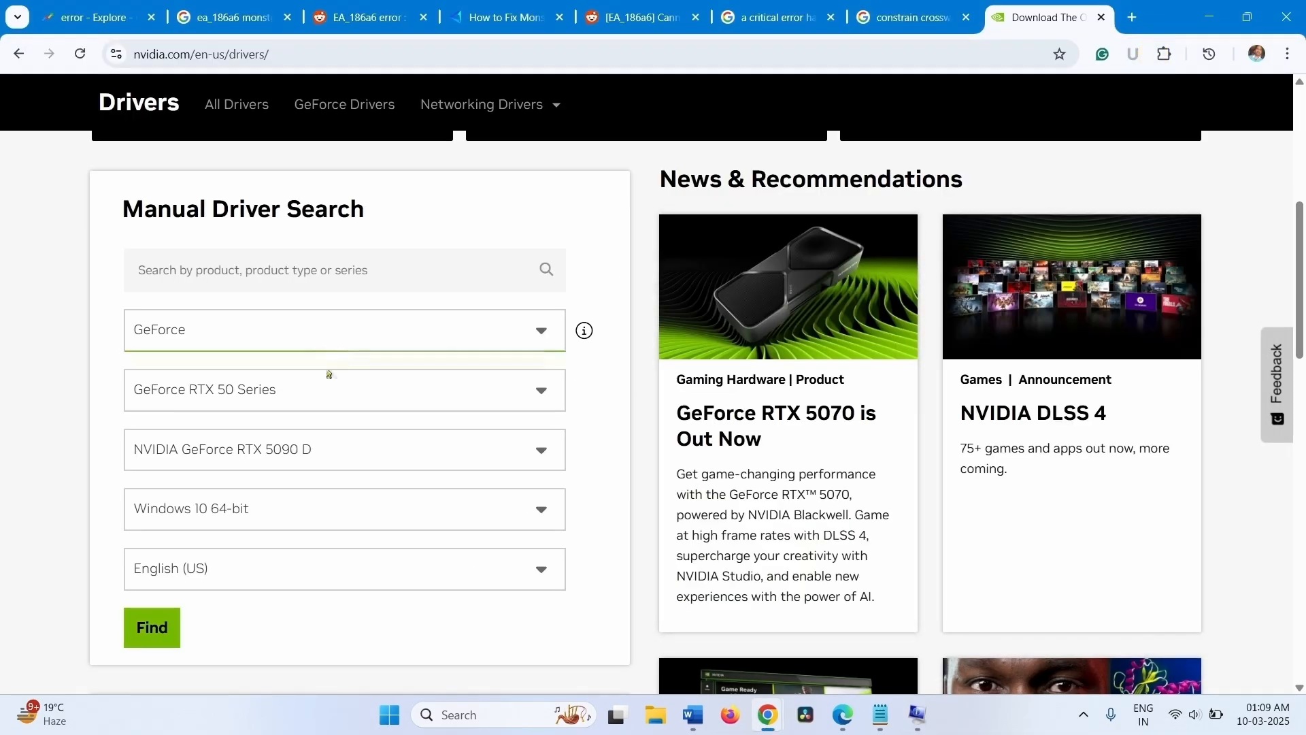
Search NVIDIA drivers for GeForce RTX 30 Series (Notebooks), GeForce RTX 3070 Ti Laptop GPU, on Windows 11.
left_click(290, 389)
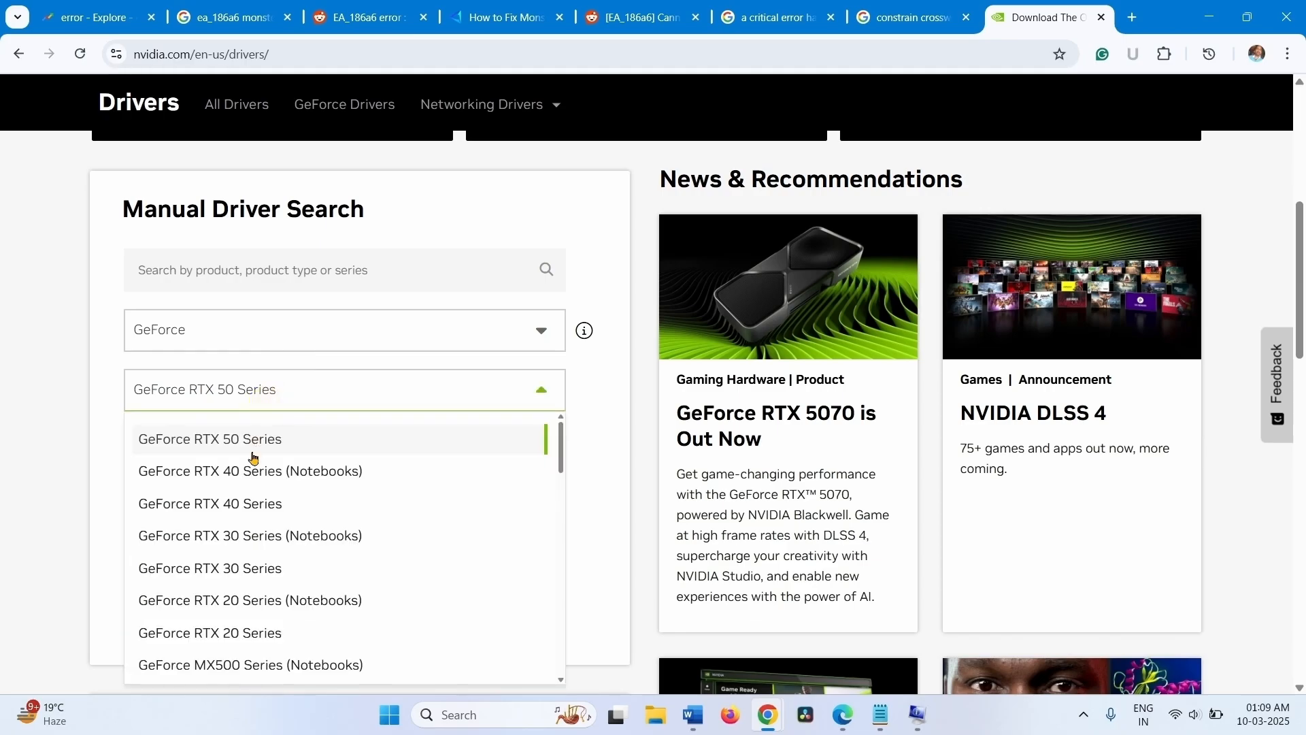
left_click(234, 535)
left_click(329, 534)
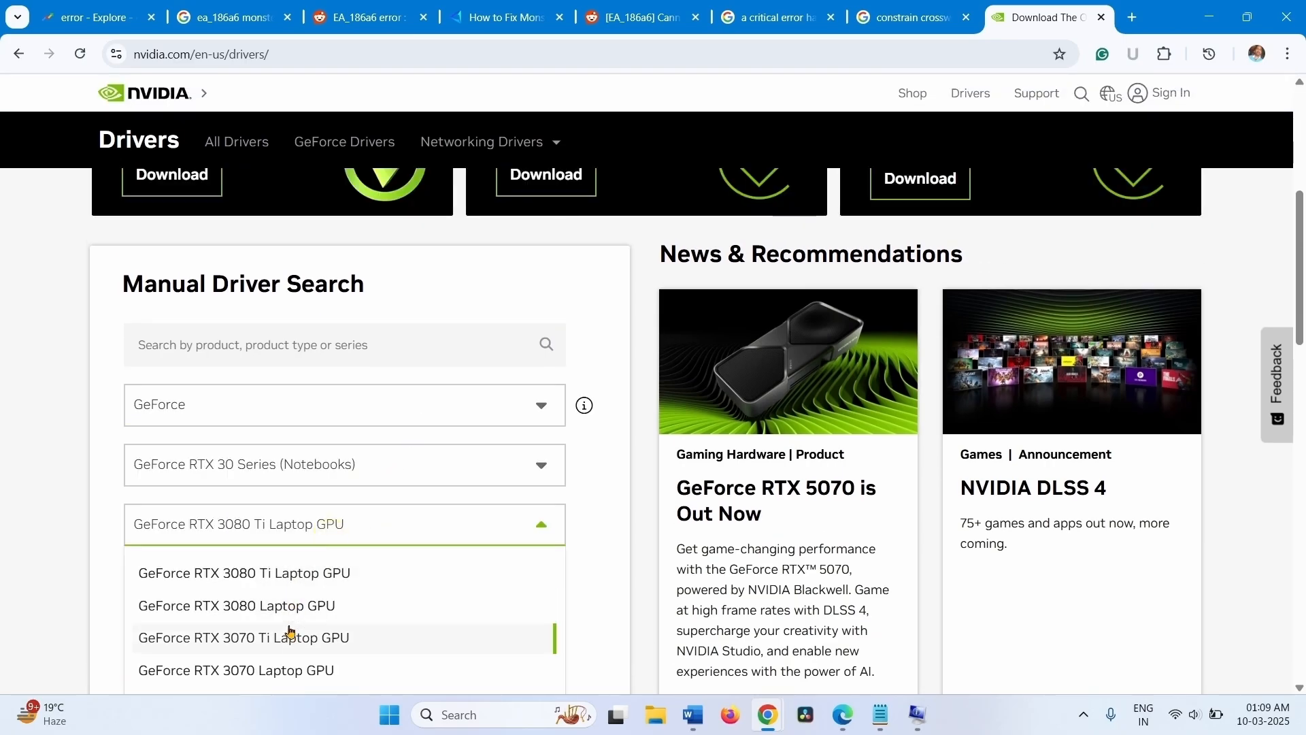
left_click(291, 633)
scroll(422, 434, "down", 6)
scroll(408, 429, "up", 3)
left_click(350, 387)
left_click(251, 466)
scroll(256, 409, "up", 3)
scroll(256, 409, "down", 4)
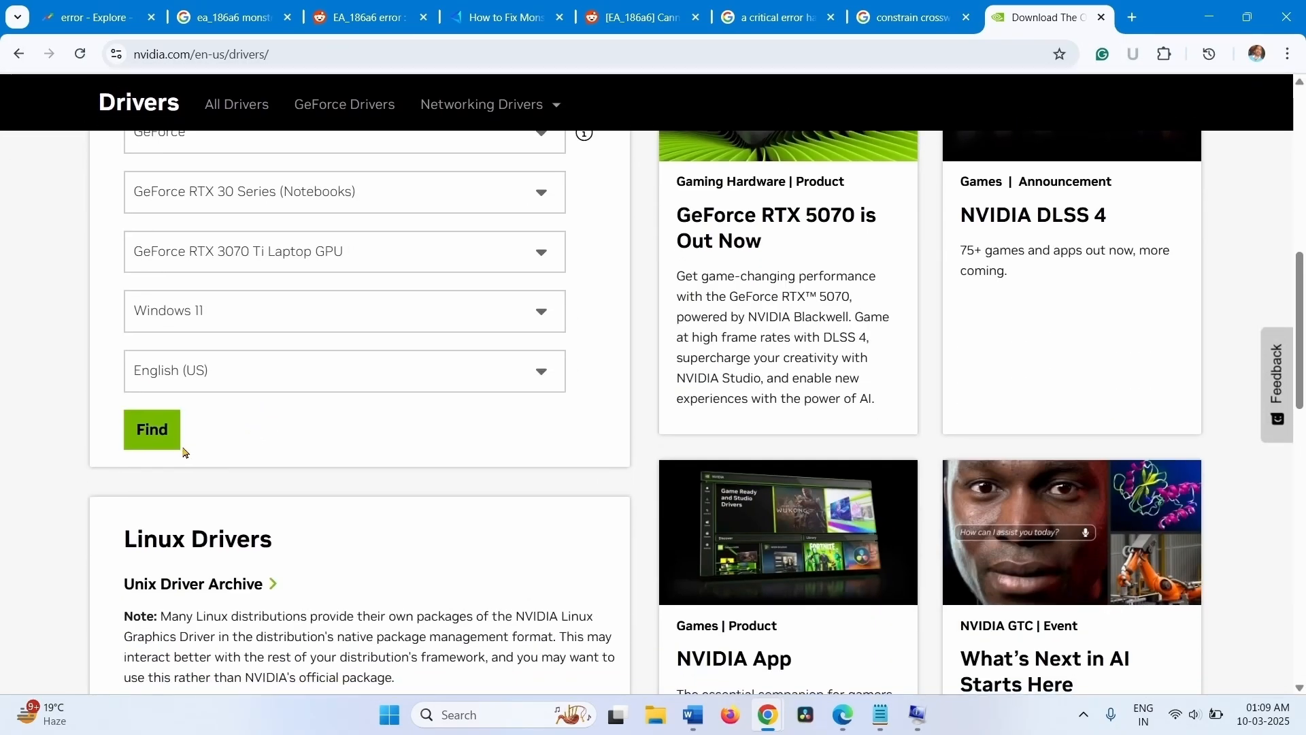
left_click(156, 443)
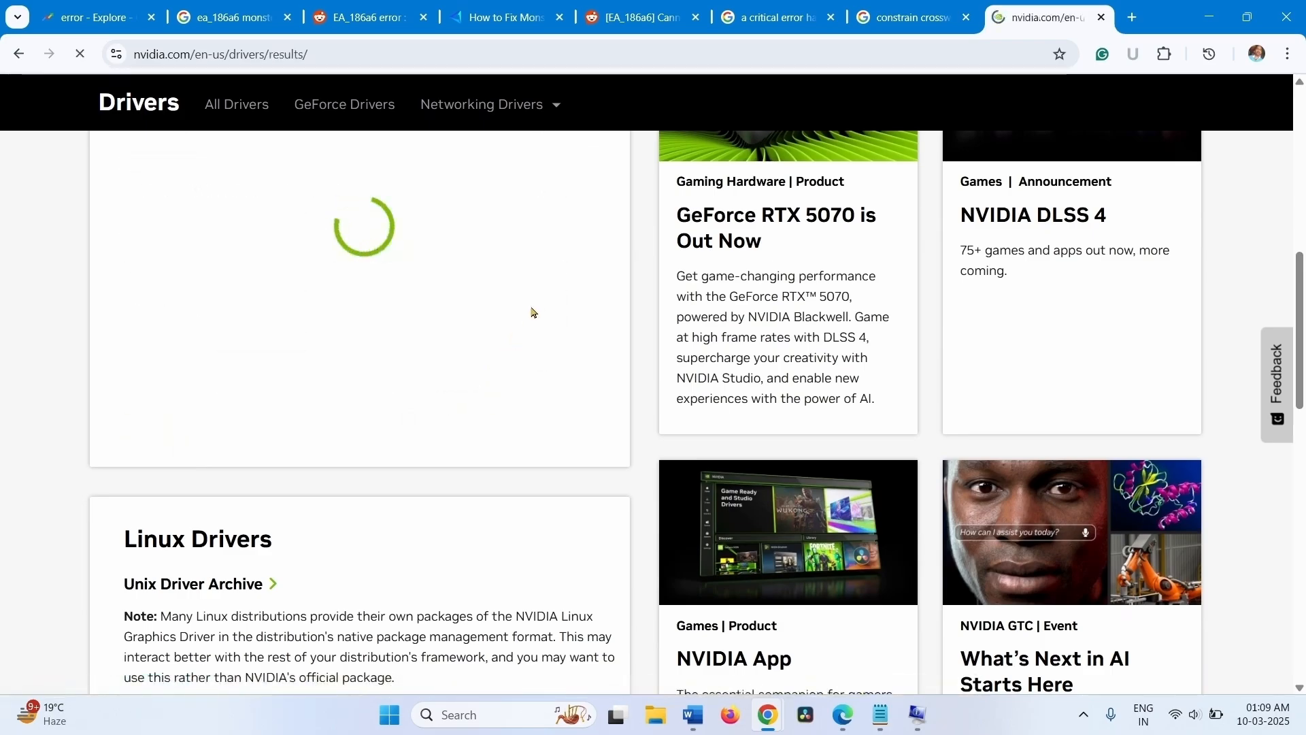
Open the details of GeForce Game Ready Driver 572.70 and download it.
scroll(519, 409, "down", 4)
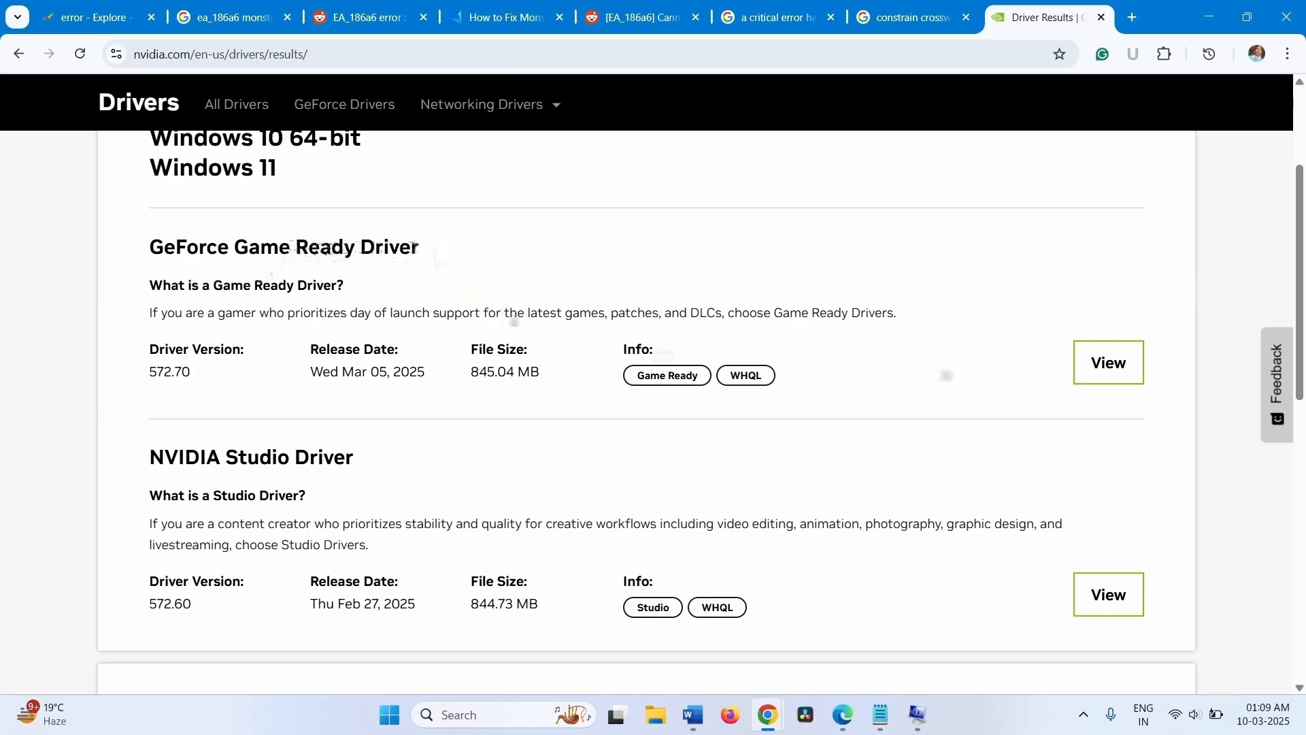
left_click(1103, 371)
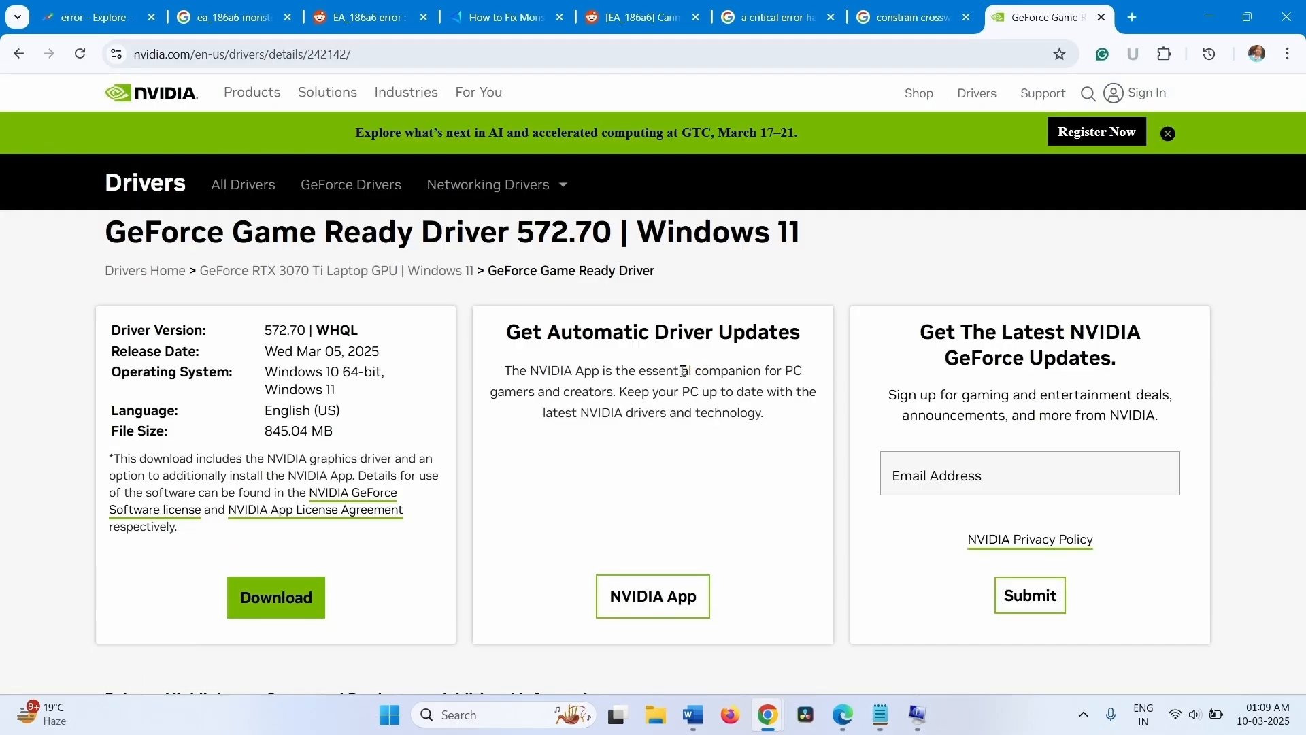
left_click(259, 595)
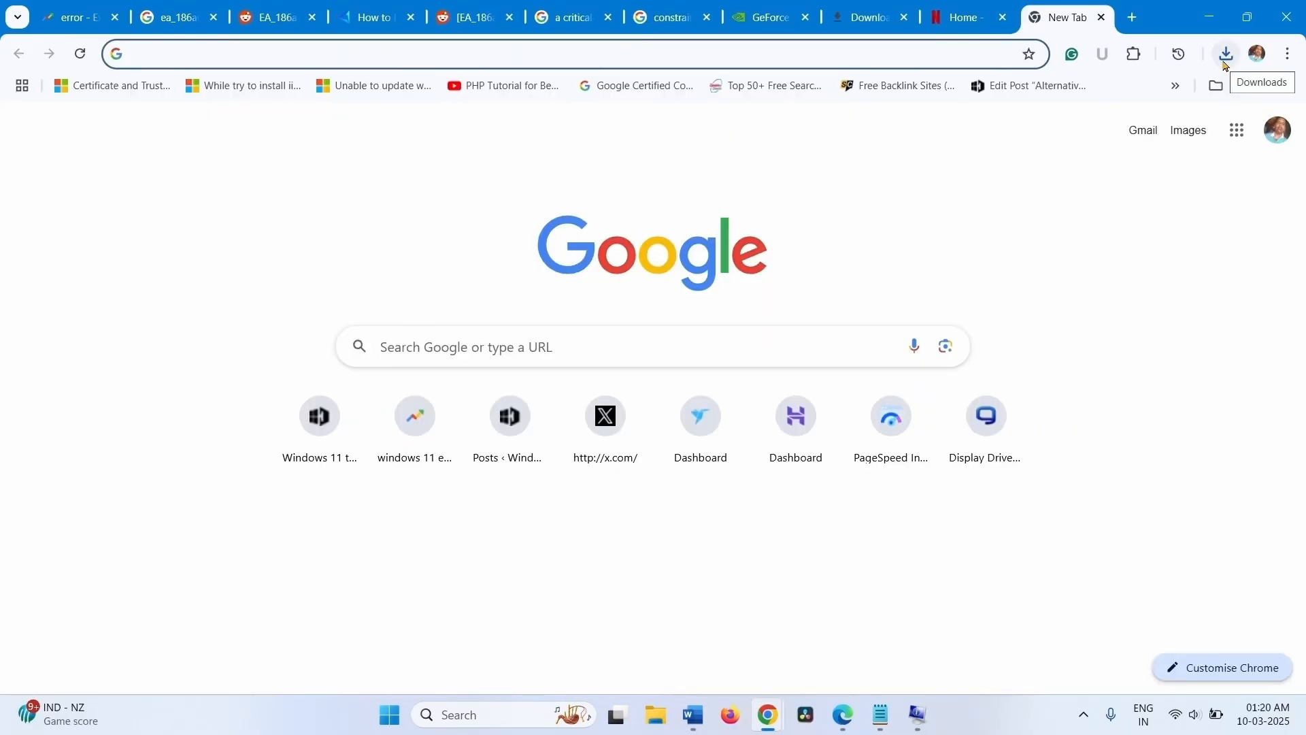
Launch the downloaded 572.70 notebook driver installer, allow it to make changes, and accept the default extraction path.
left_click(1226, 54)
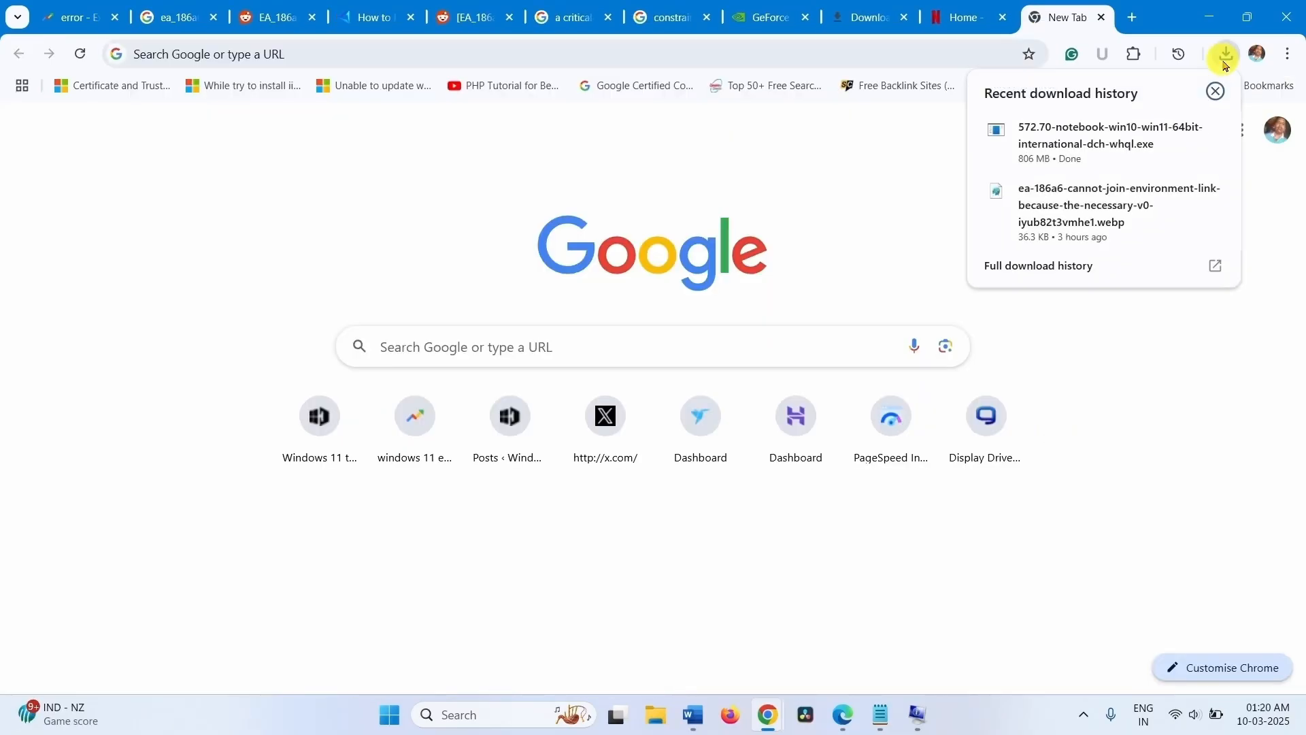
left_click(1067, 140)
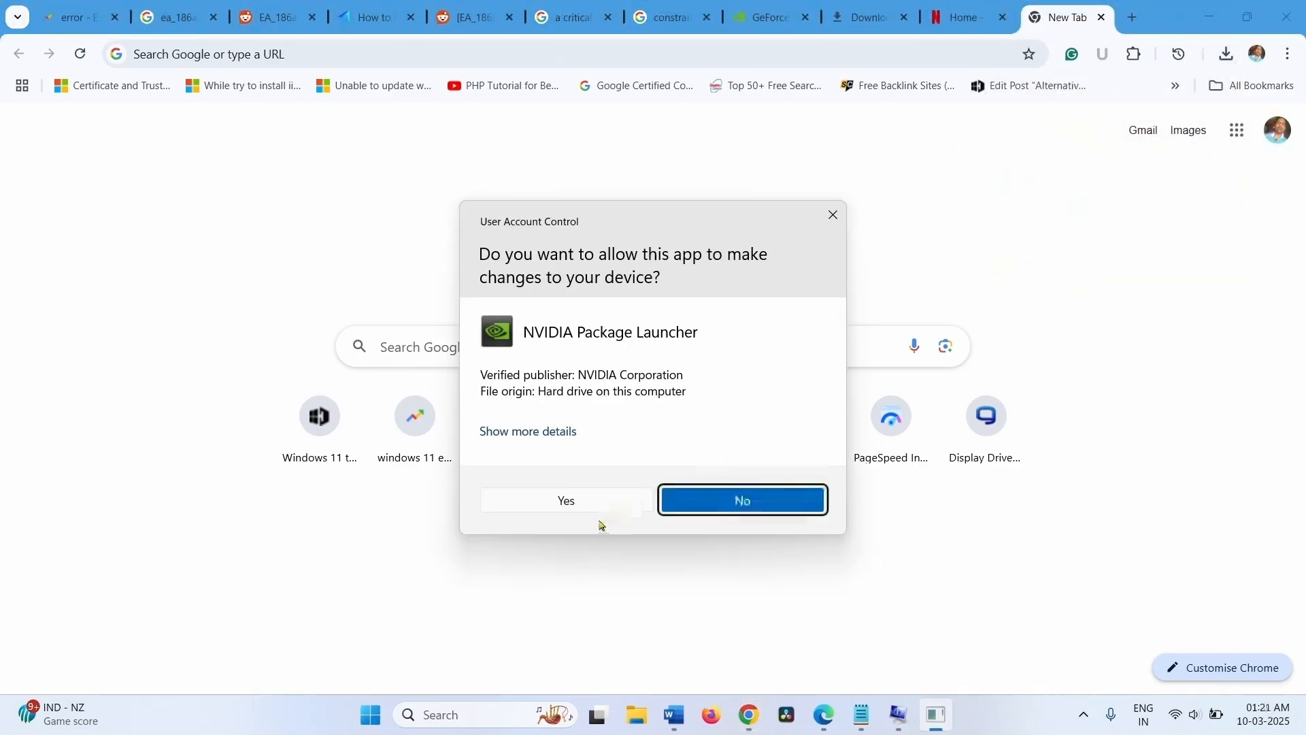
left_click(583, 509)
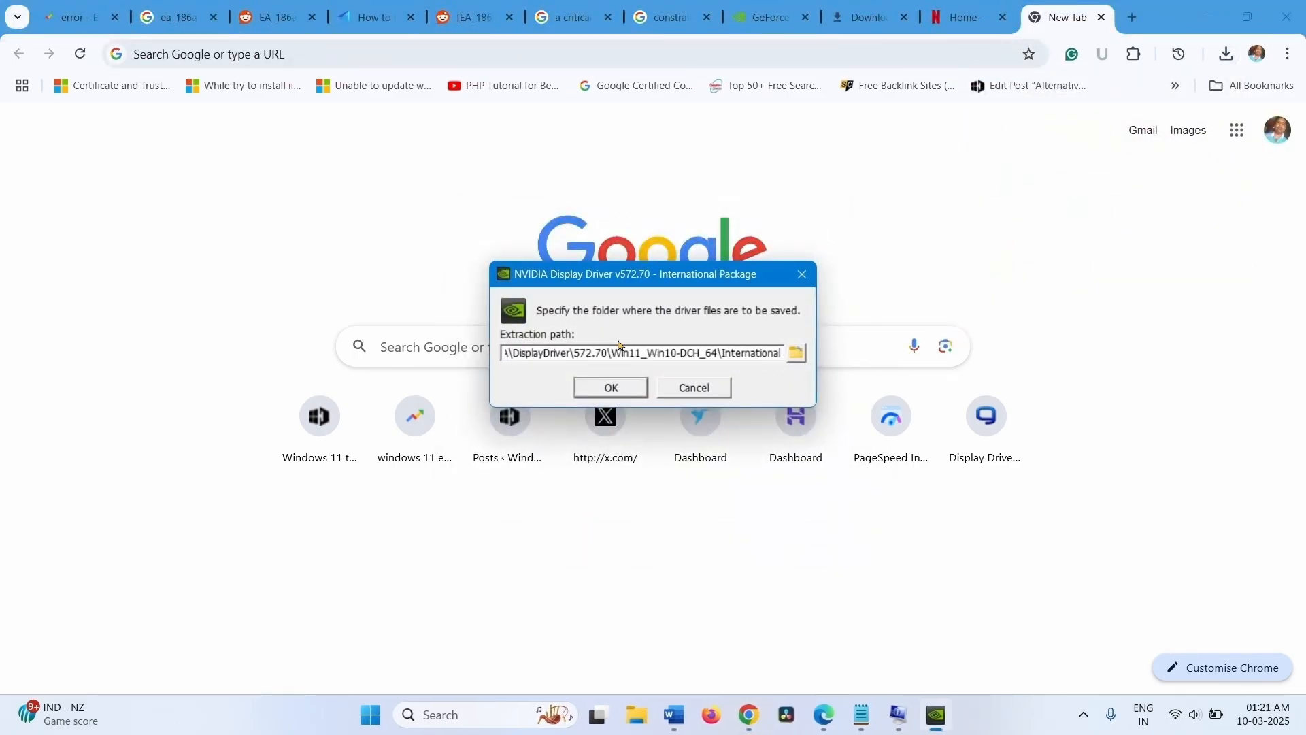
left_click(629, 391)
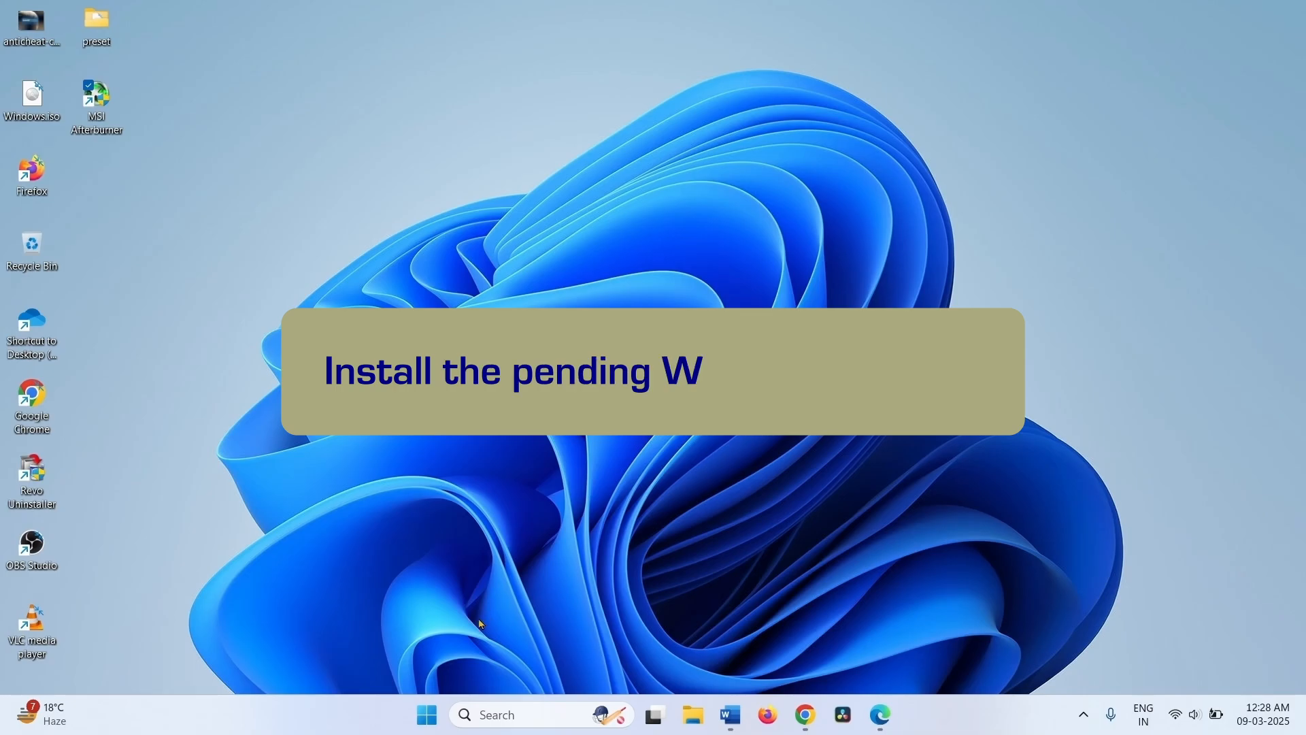
Open the Windows Update settings and check for updates.
left_click(427, 713)
left_click(467, 217)
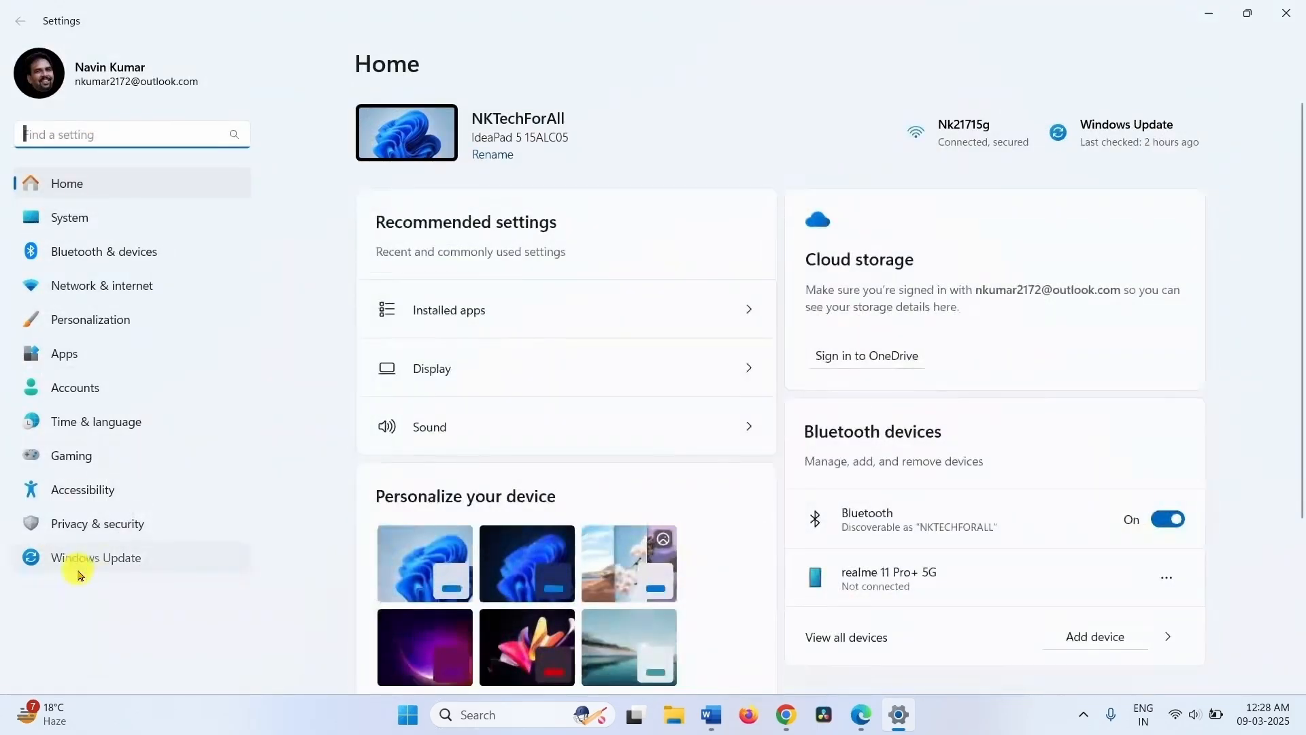
left_click(79, 568)
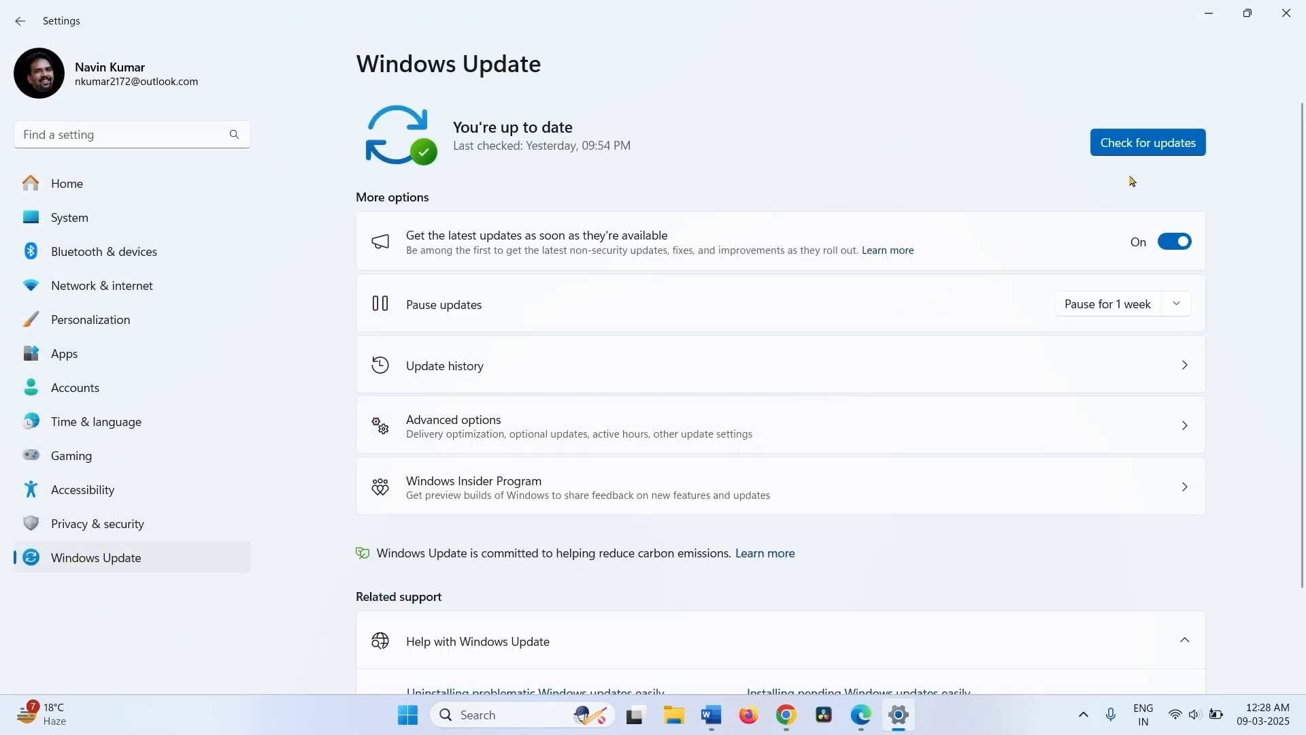
left_click(1141, 142)
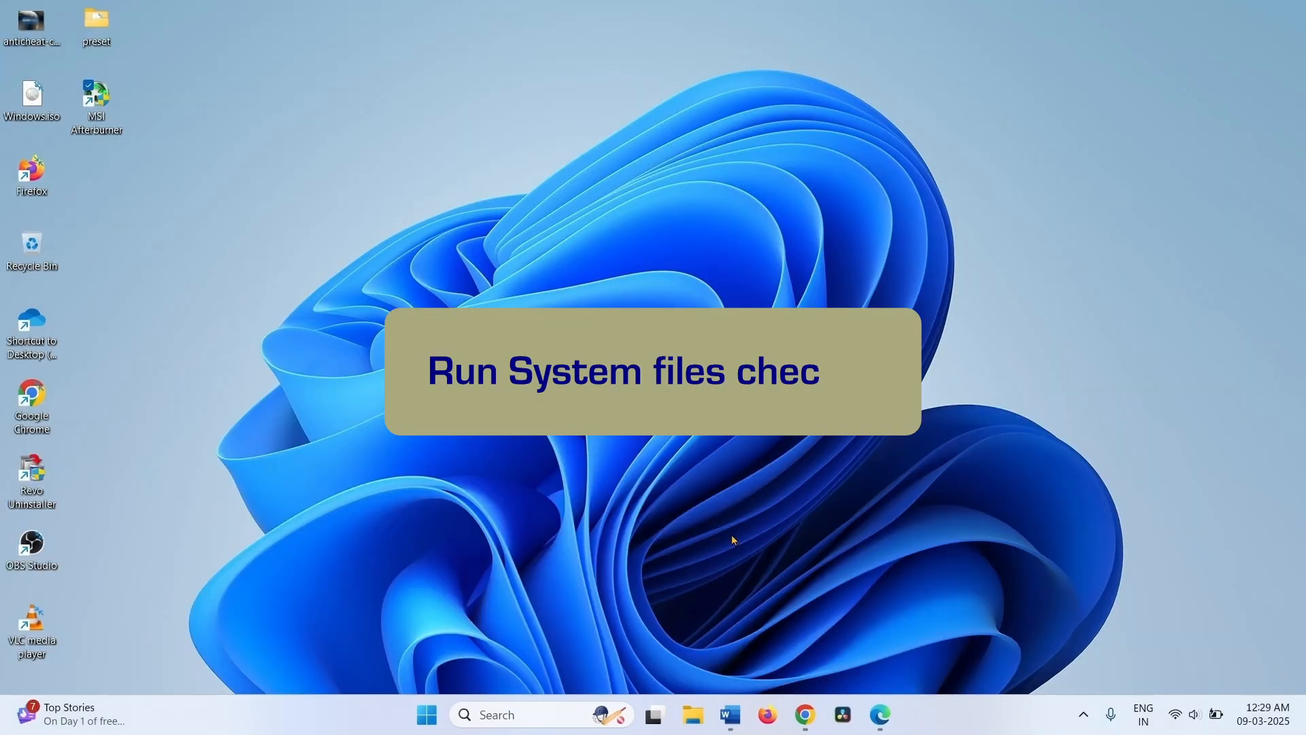
Search Windows for cmd, run Command Prompt as administrator, and allow it to make changes.
left_click(524, 721)
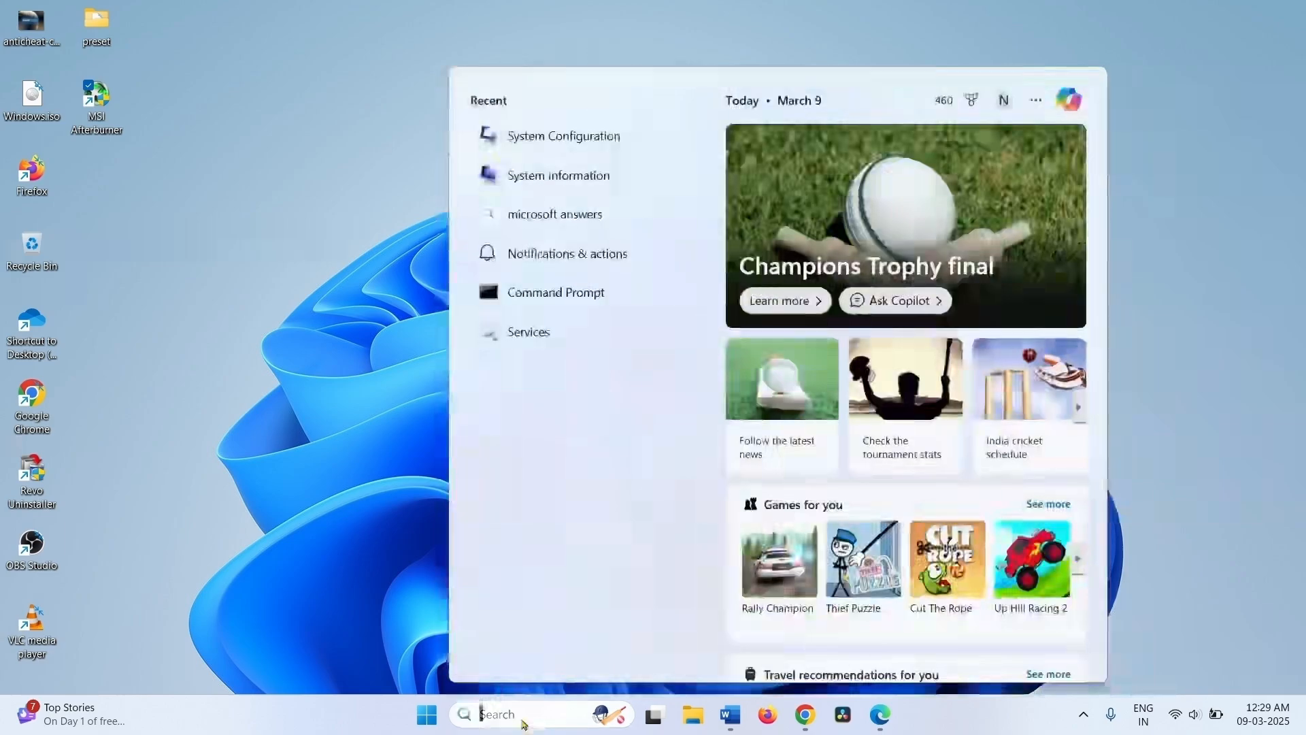
type("cmd")
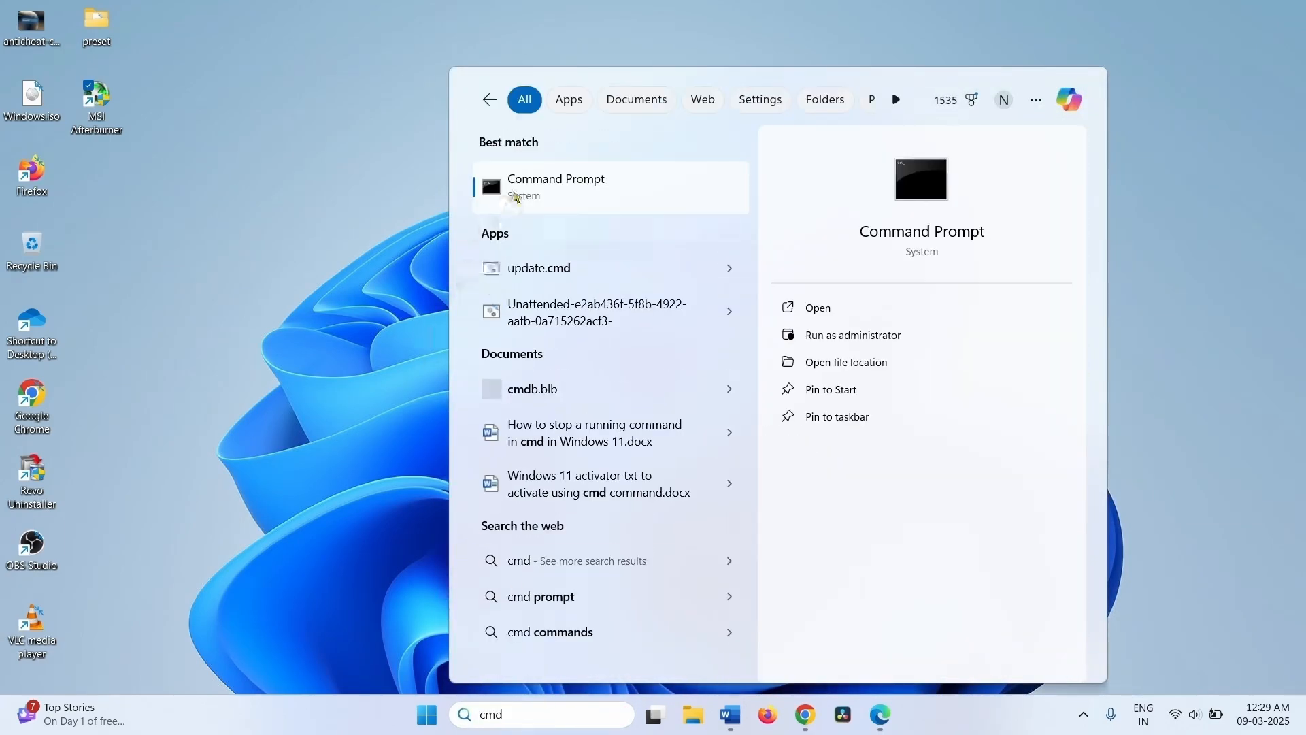
right_click(515, 194)
left_click(536, 213)
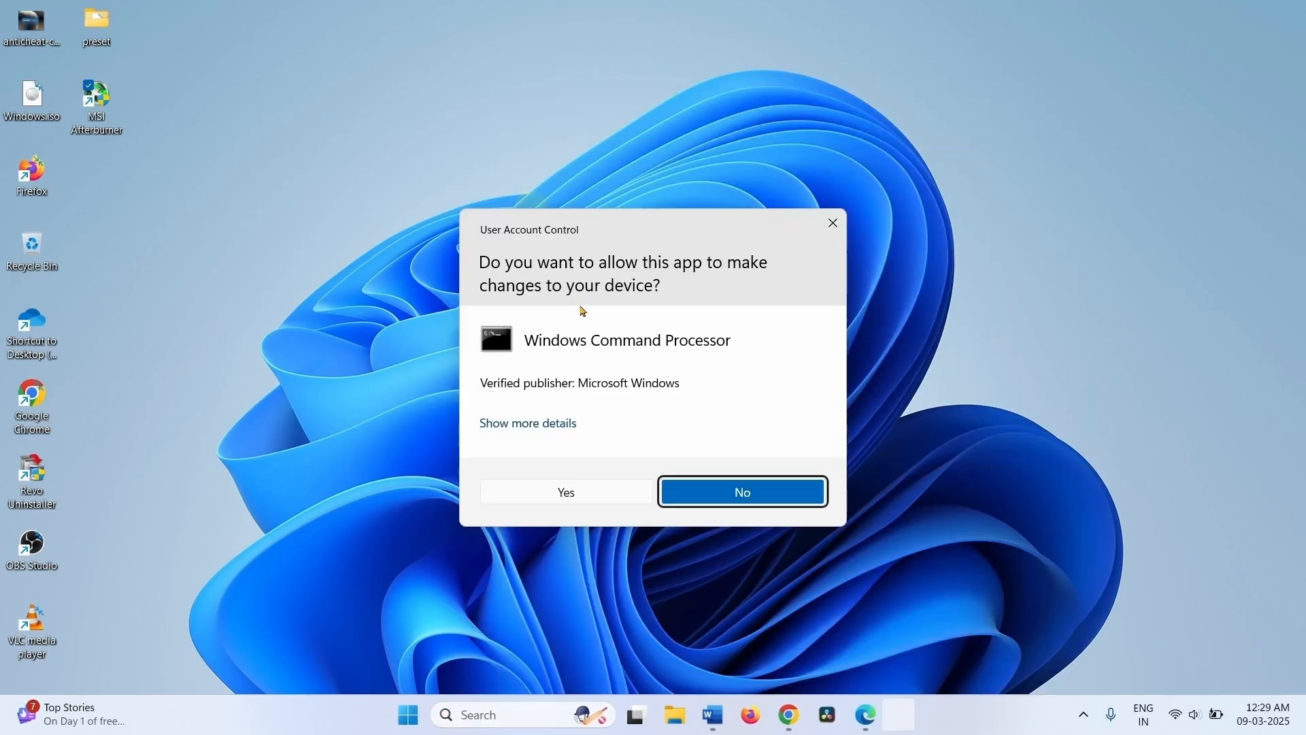
left_click(619, 501)
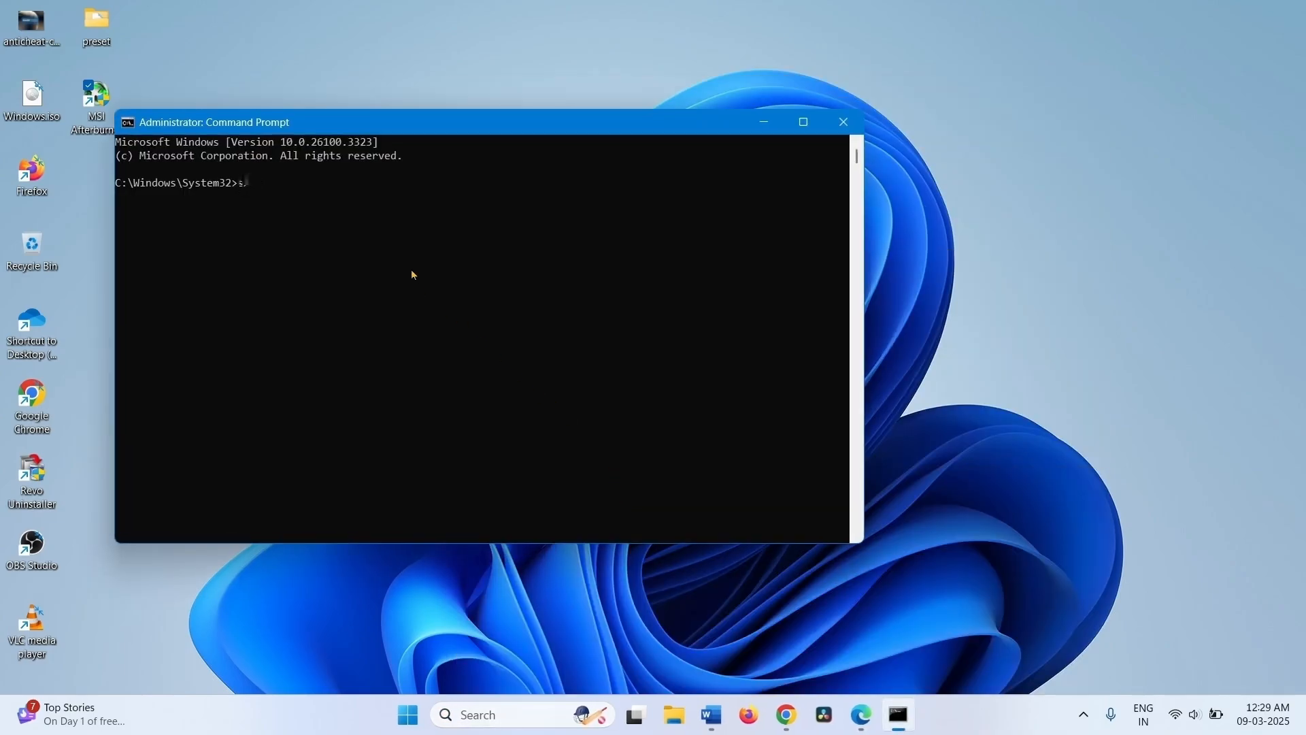
Run the system file check with sfc /scannow and close Command Prompt once the scan ends.
type("sfc /scannow")
key("Return")
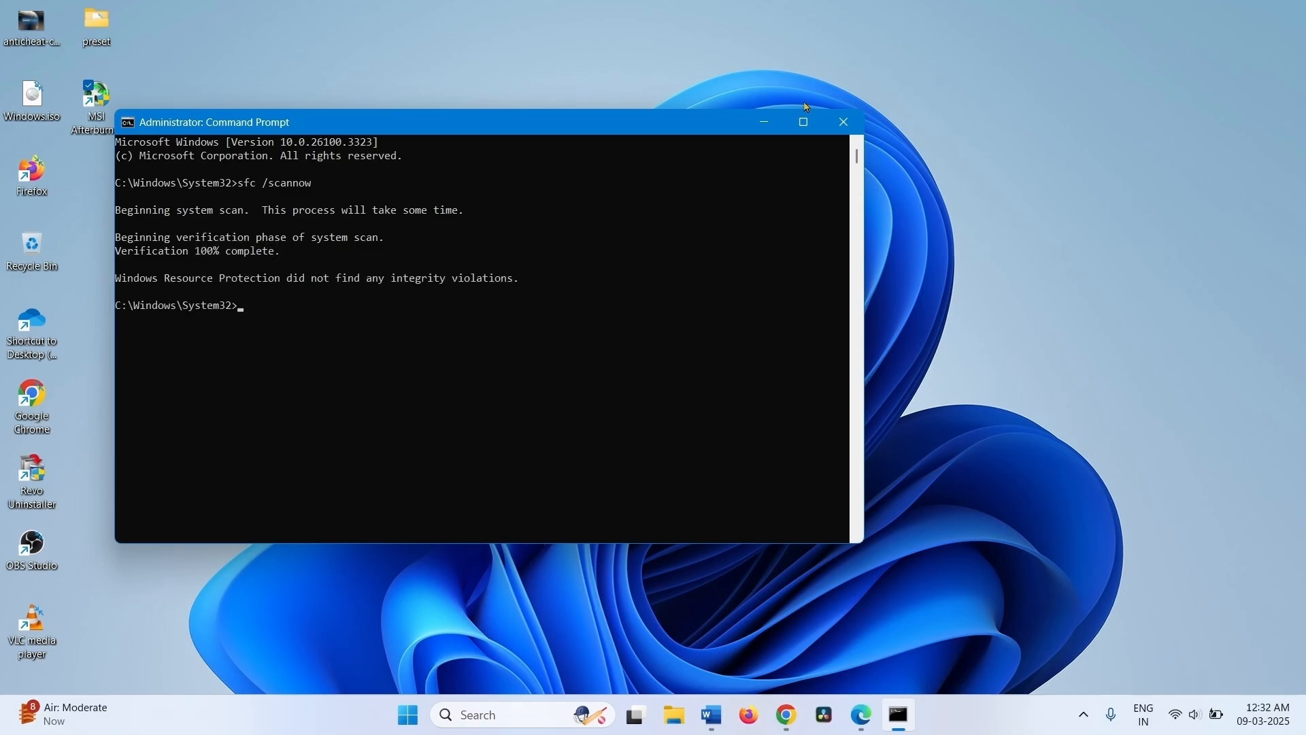
left_click(844, 122)
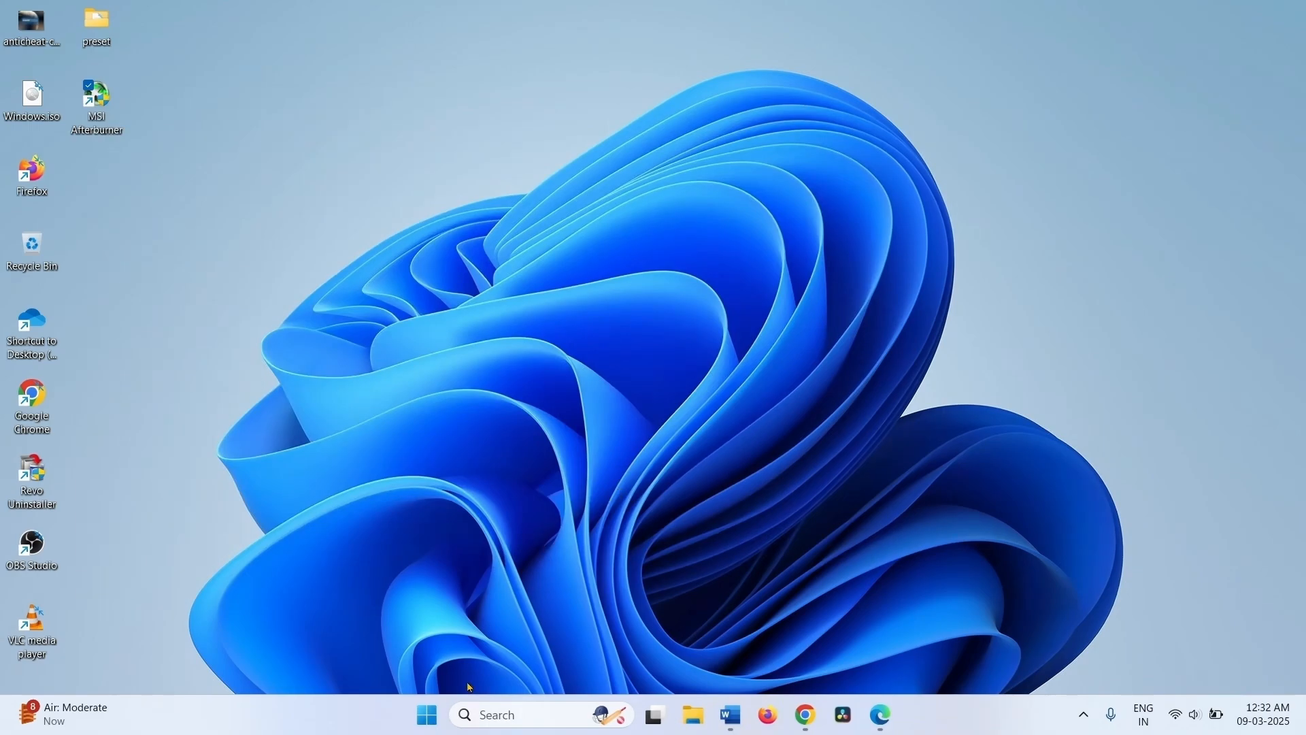
left_click(427, 714)
left_click(866, 656)
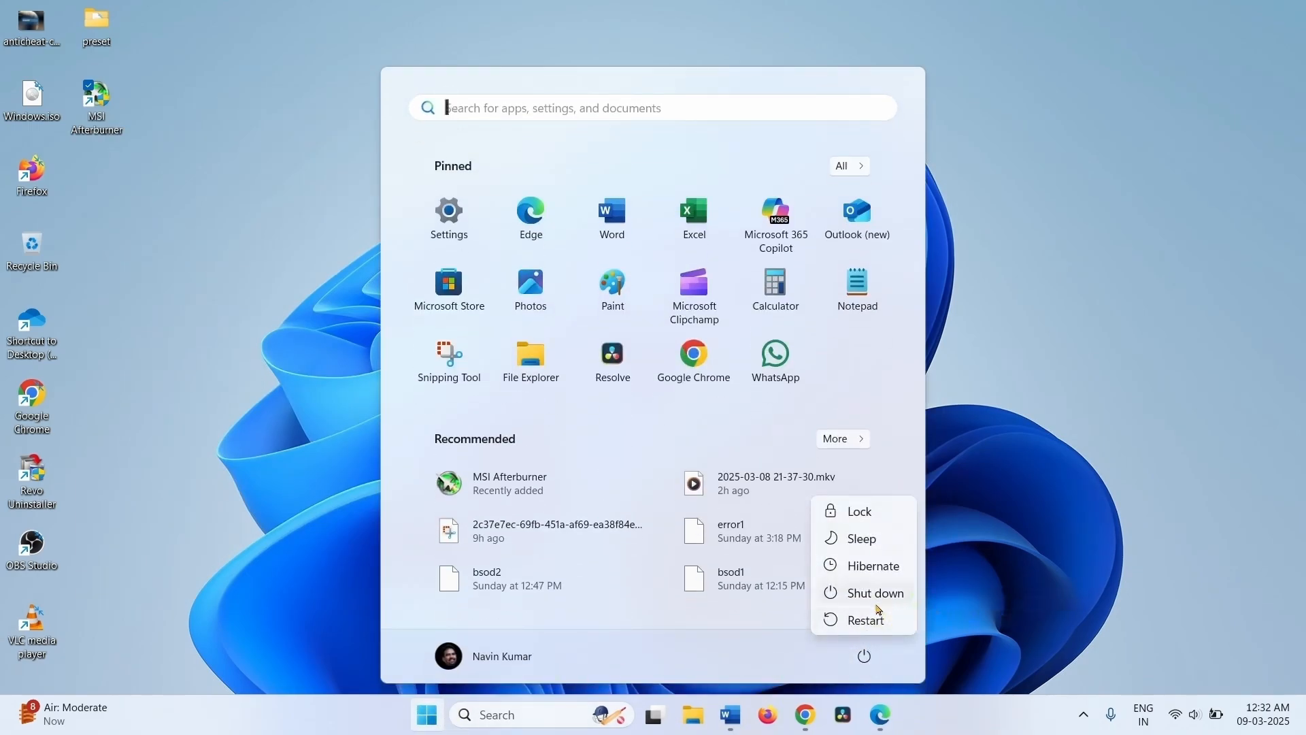
left_click(1048, 571)
left_click(1048, 571)
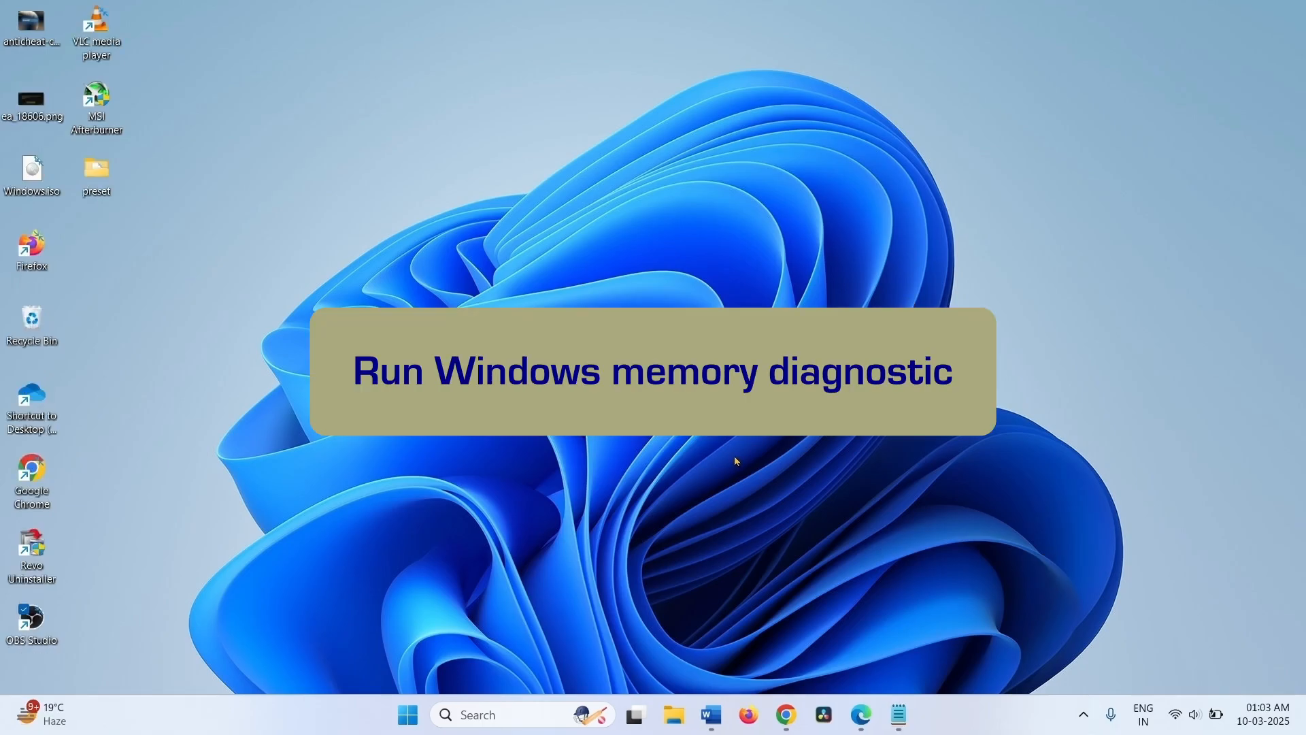
Search Windows for memory and open Windows Memory Diagnostic.
left_click(474, 717)
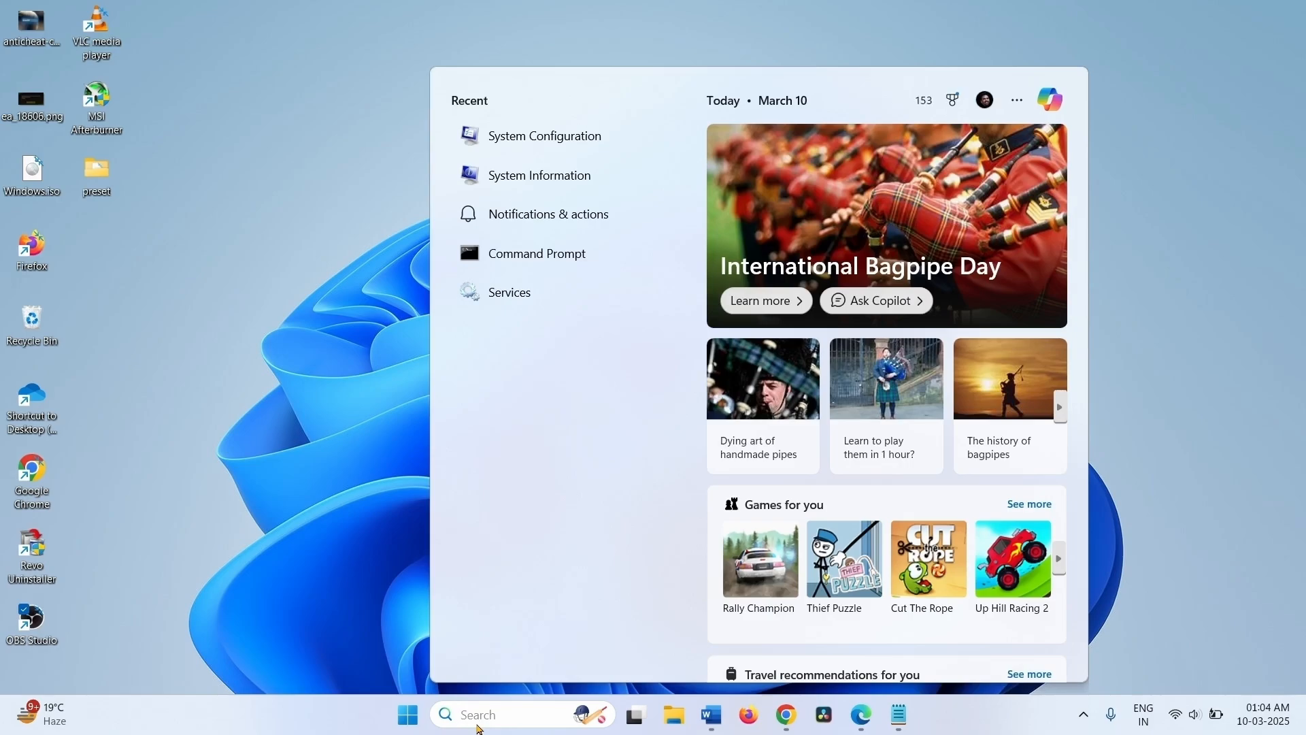
type("memory")
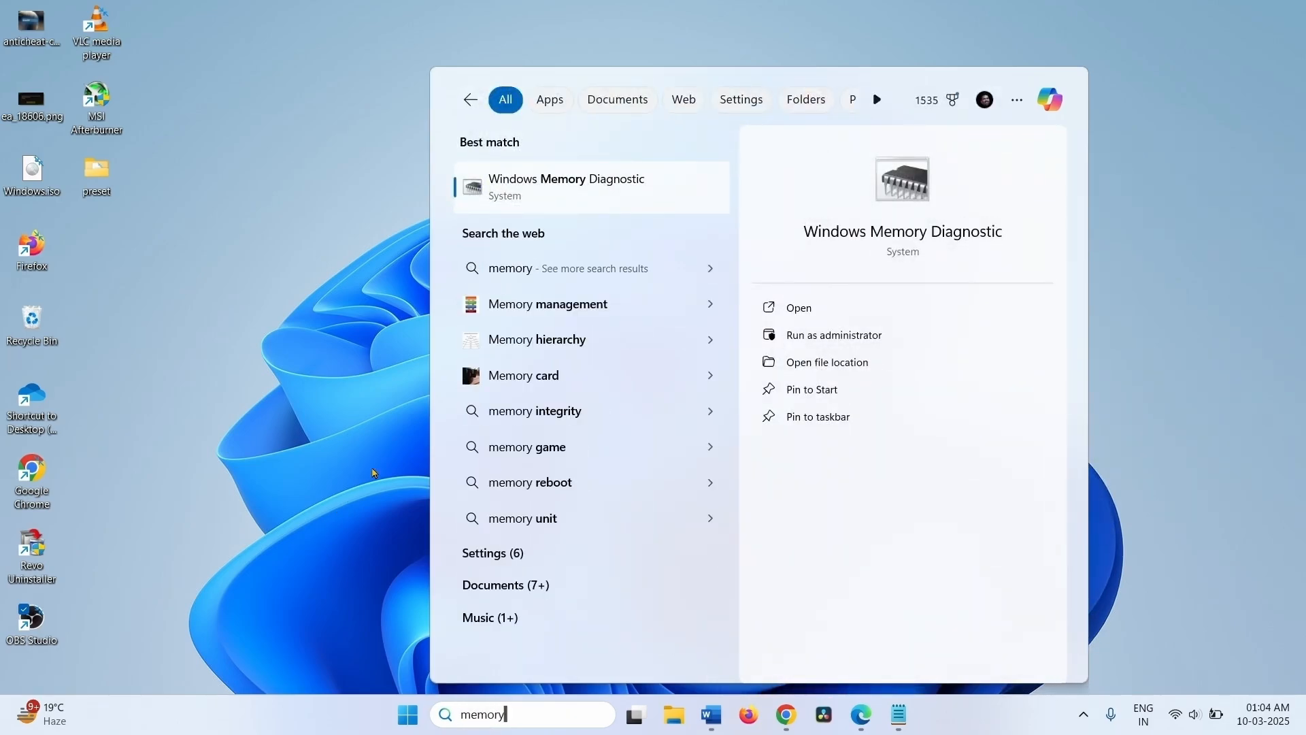
left_click(544, 198)
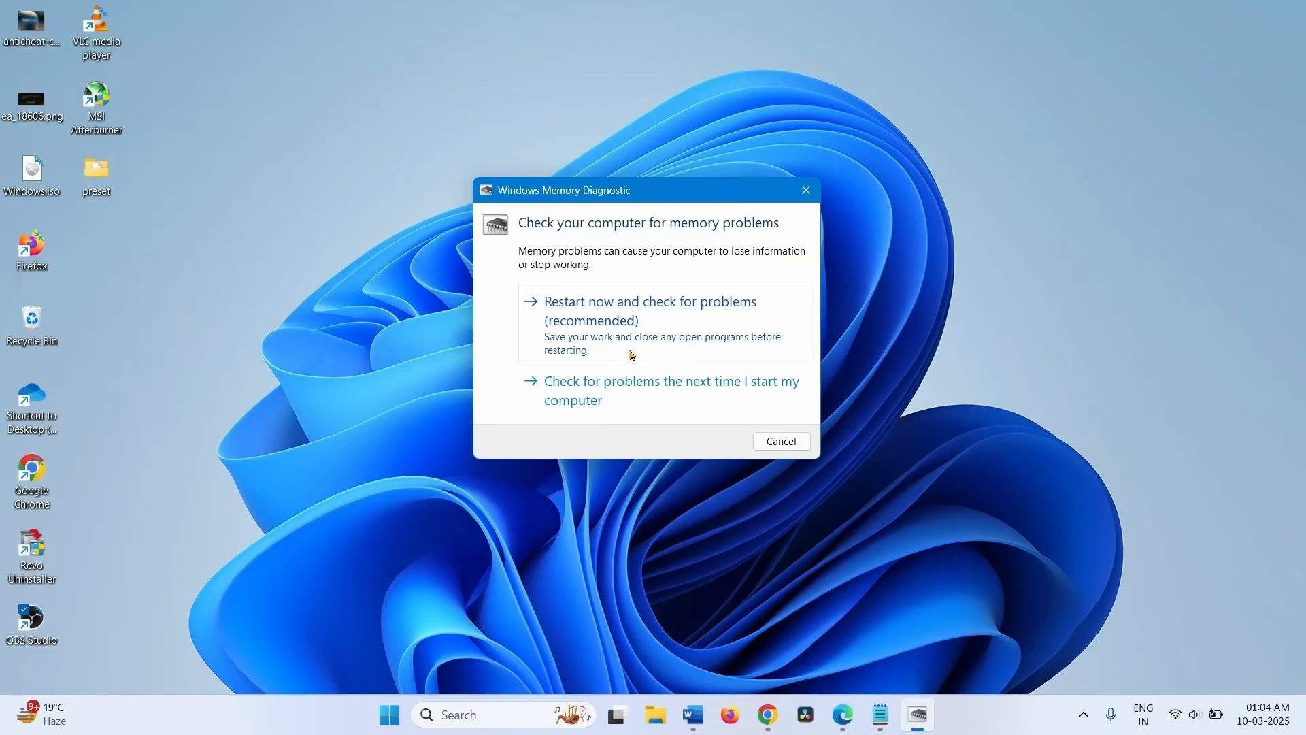
left_click(1080, 669)
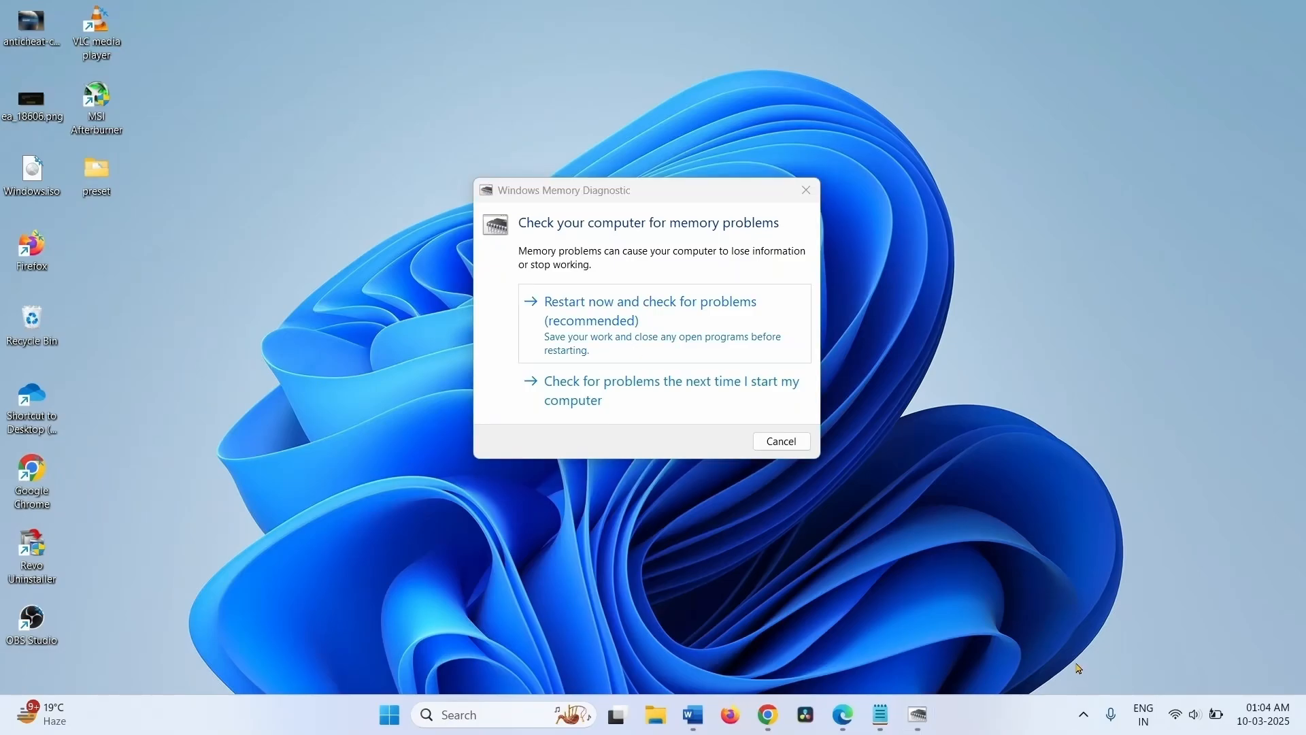
left_click(1085, 717)
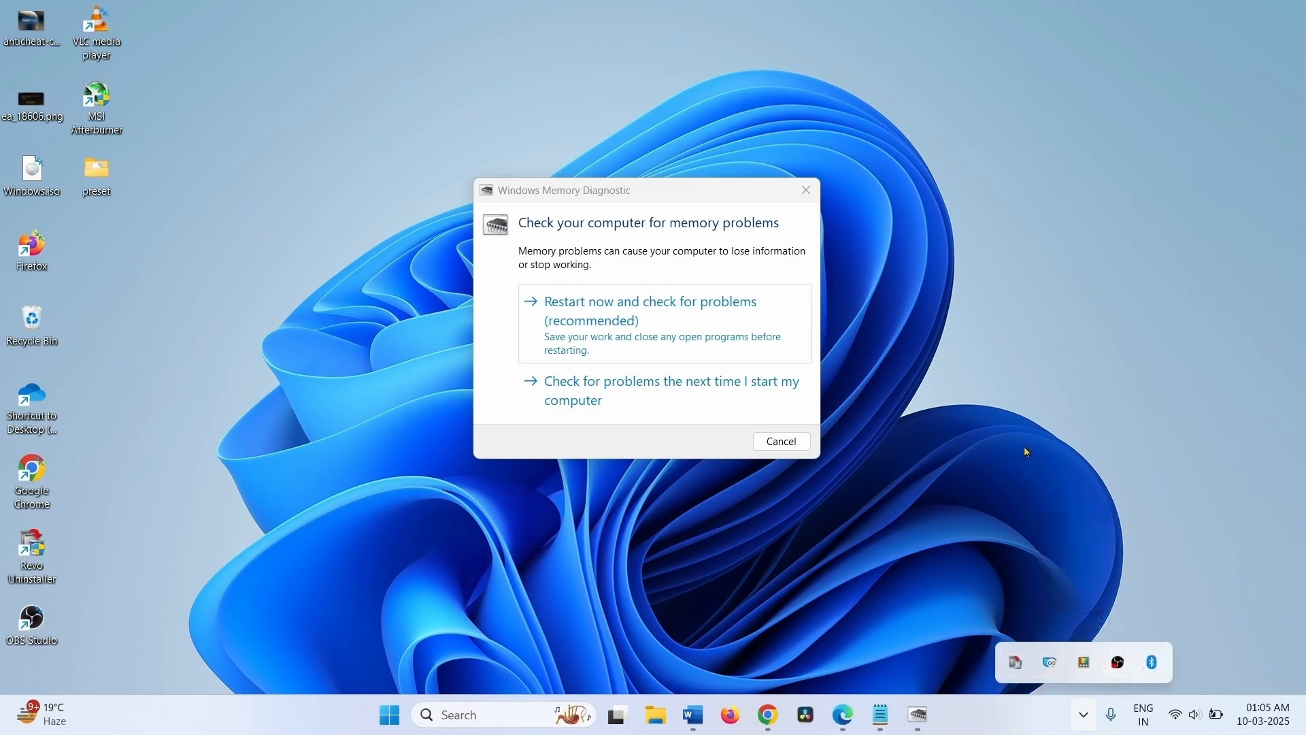